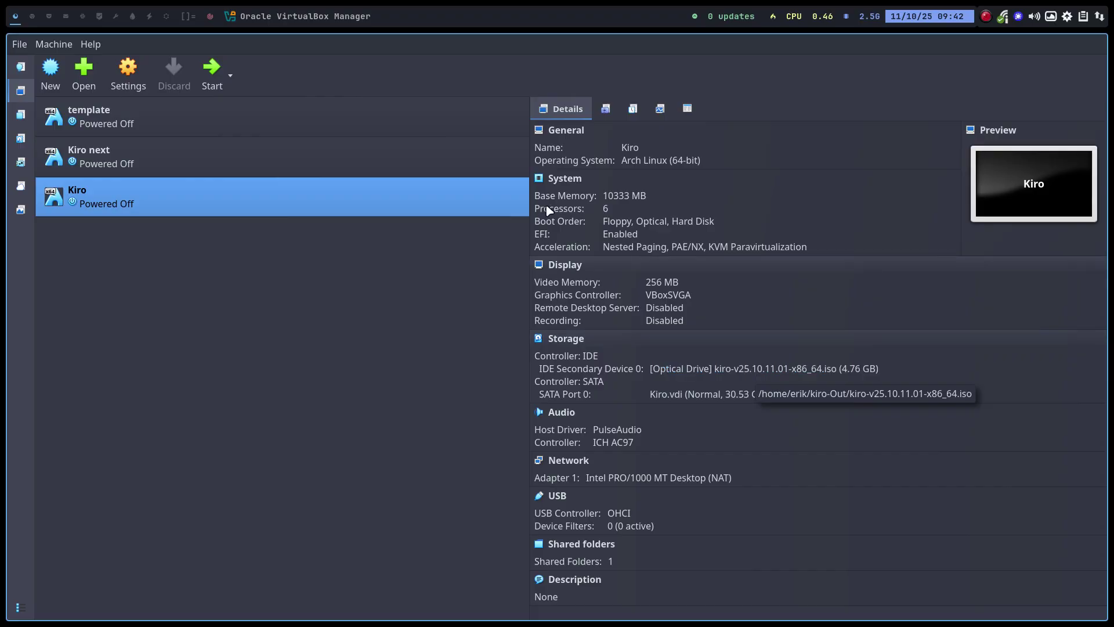
# - Launch the Kiro VM from VirtualBox Manager so it boots to its login screen
pyautogui.click(224, 77)
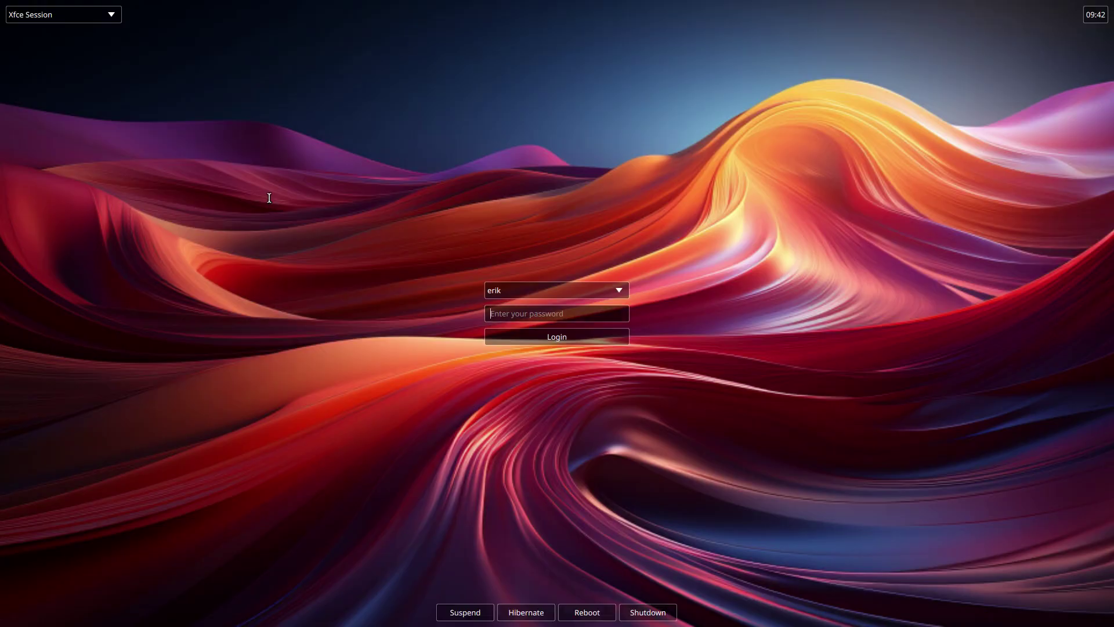
# - Pick the Chadwm session in SDDM and log in with the account password
pyautogui.click(99, 11)
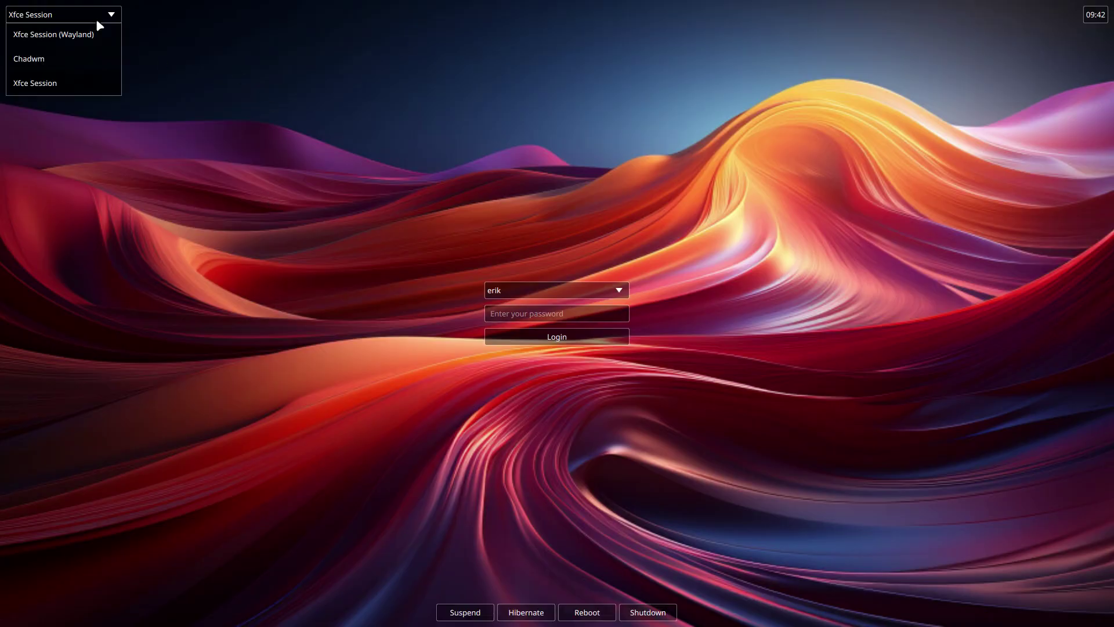
pyautogui.click(58, 65)
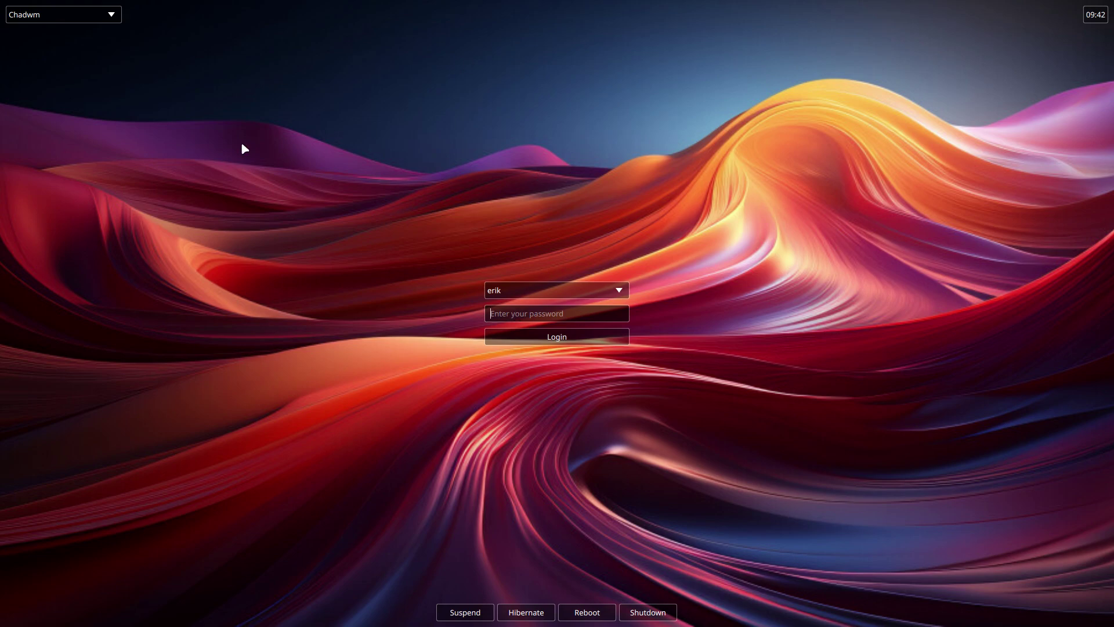
pyautogui.click(102, 20)
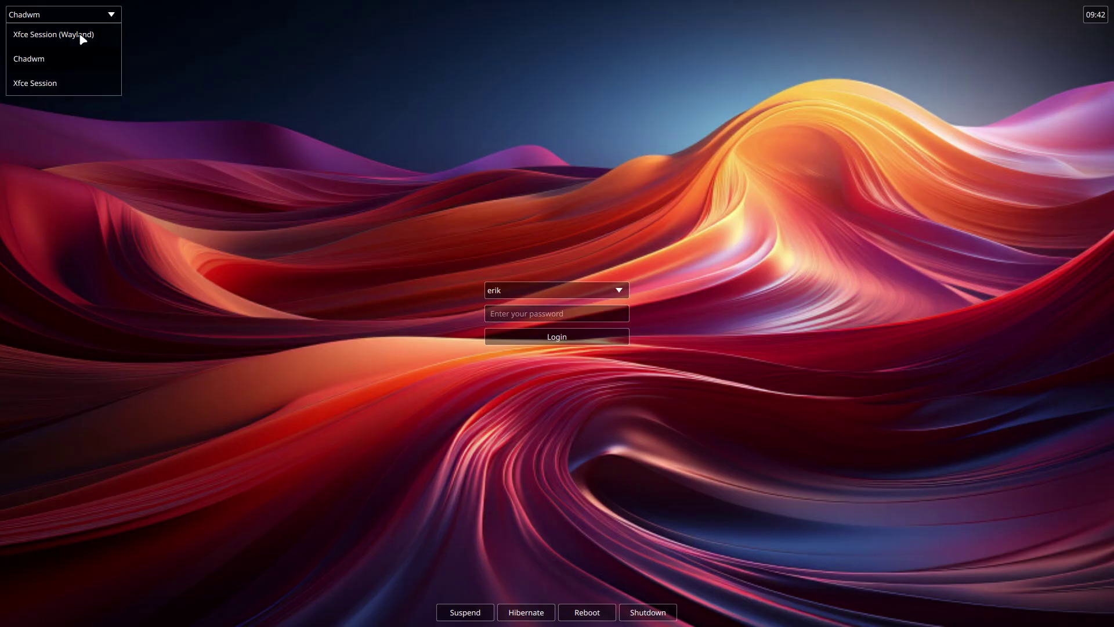
pyautogui.click(46, 64)
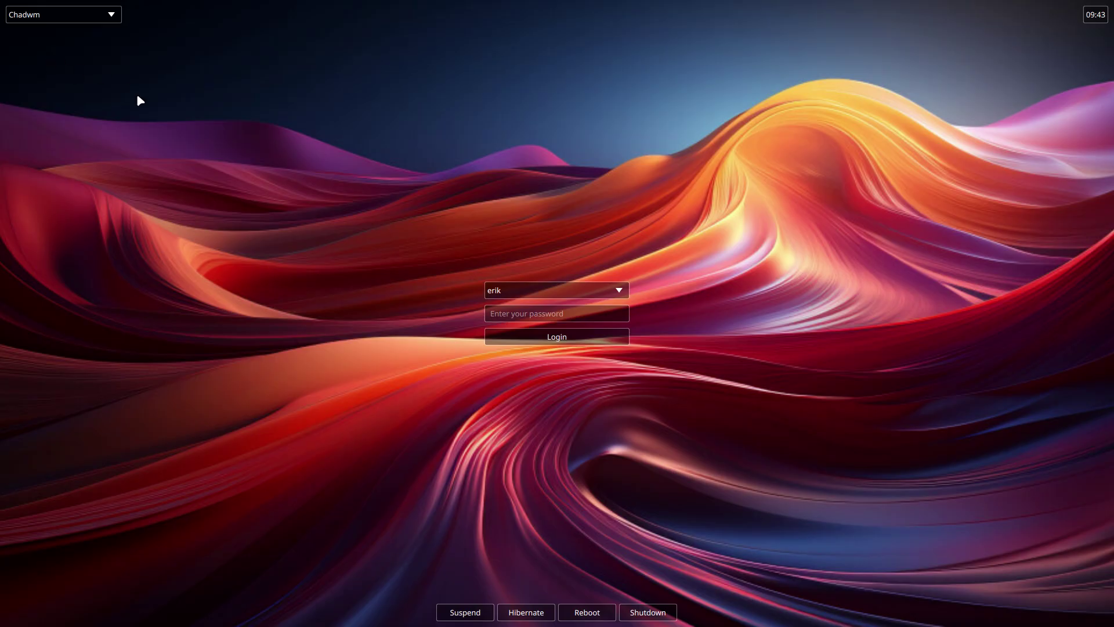
pyautogui.click(519, 313)
pyautogui.write('****')
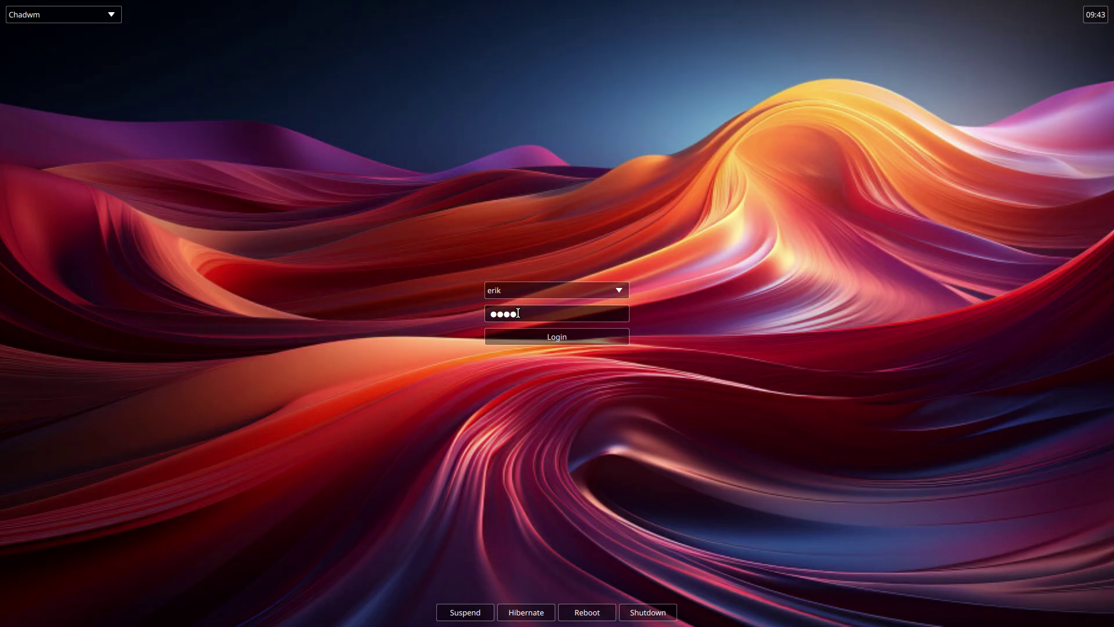
pyautogui.press('Return')
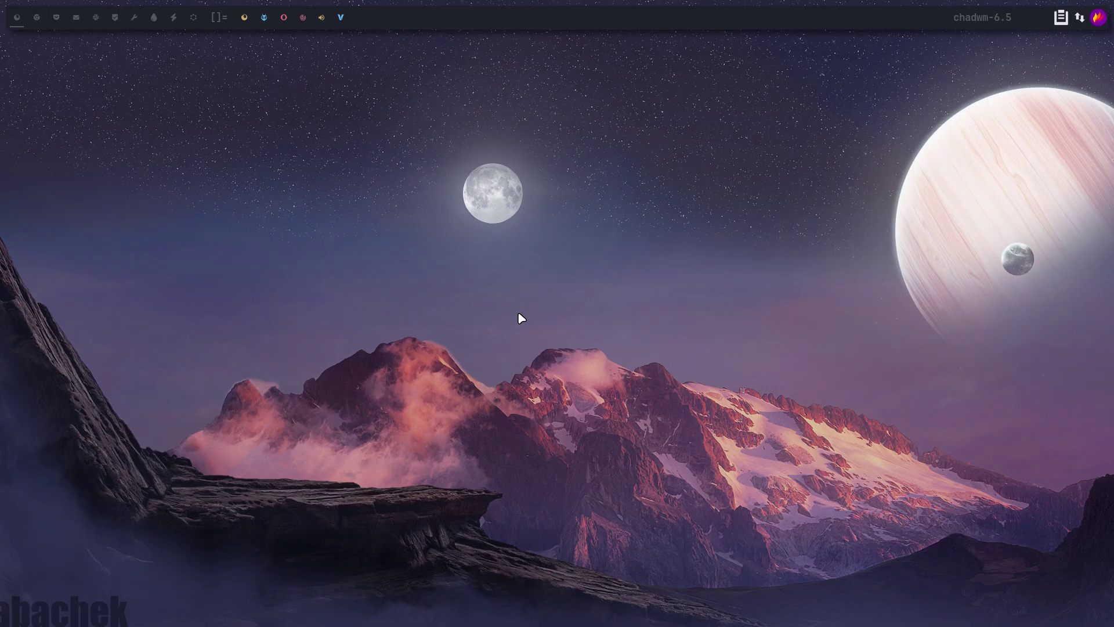
# - In a new terminal, turn off picom and open the SDDM config with nsddmk
pyautogui.press('super+Return')
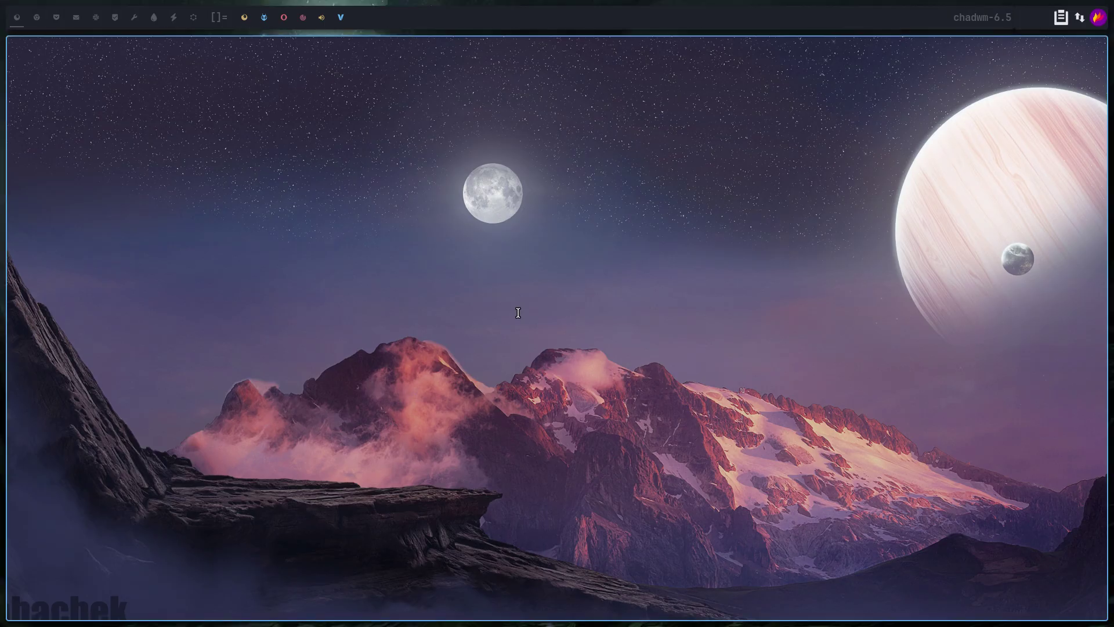
pyautogui.press('super+shift+p')
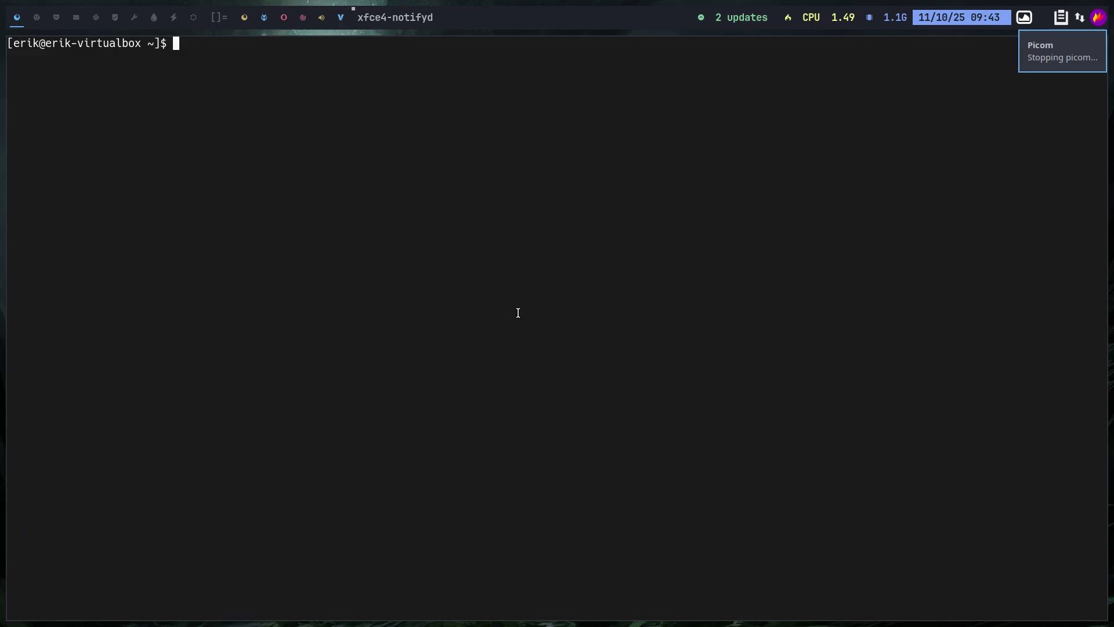
pyautogui.write('nsddmk')
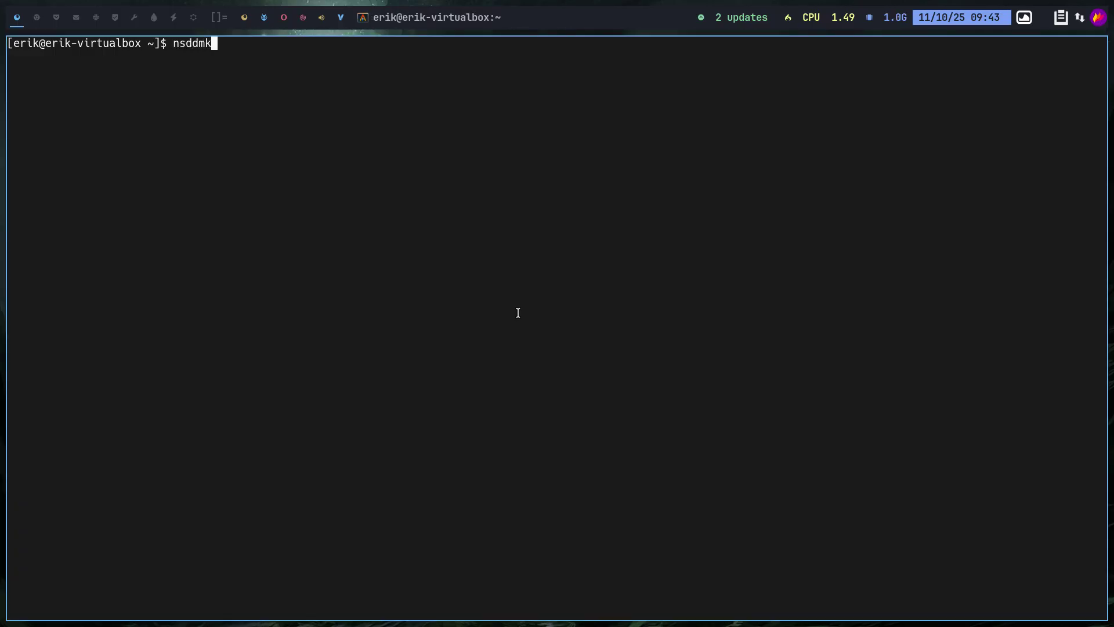
pyautogui.press('Return')
pyautogui.press('Return')
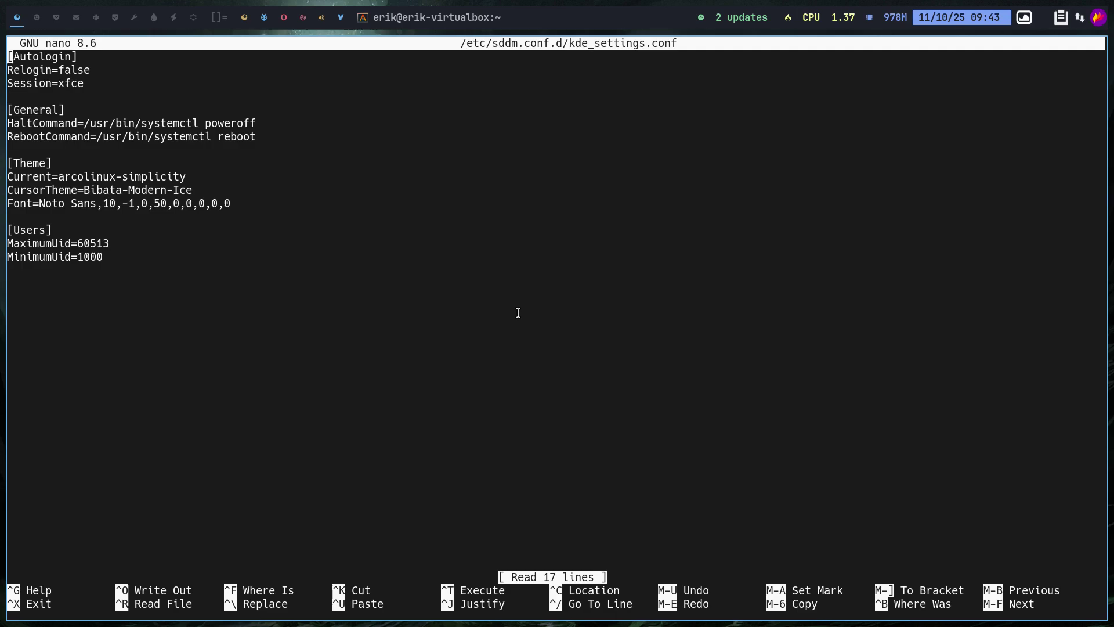
# - Change Session to chadwm, add the autologin User= line, save, and type reboot
pyautogui.press('Down')
pyautogui.press('Down')
pyautogui.press('End')
pyautogui.press('BackSpace')
pyautogui.press('BackSpace')
pyautogui.press('BackSpace')
pyautogui.press('BackSpace')
pyautogui.write('chadwm')
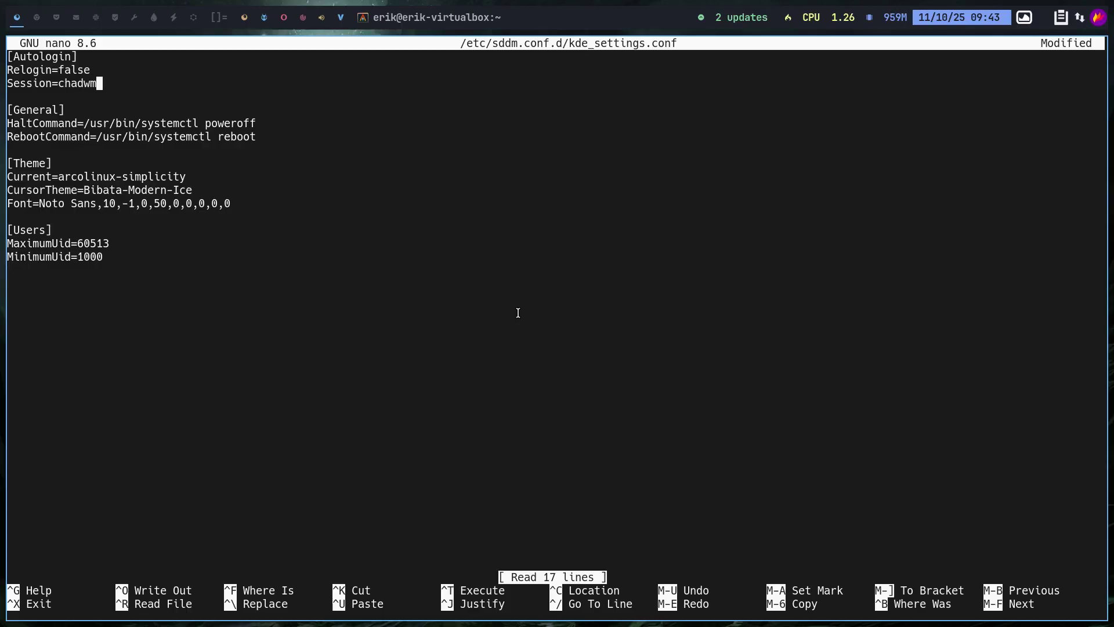
pyautogui.press('Return')
pyautogui.write('User')
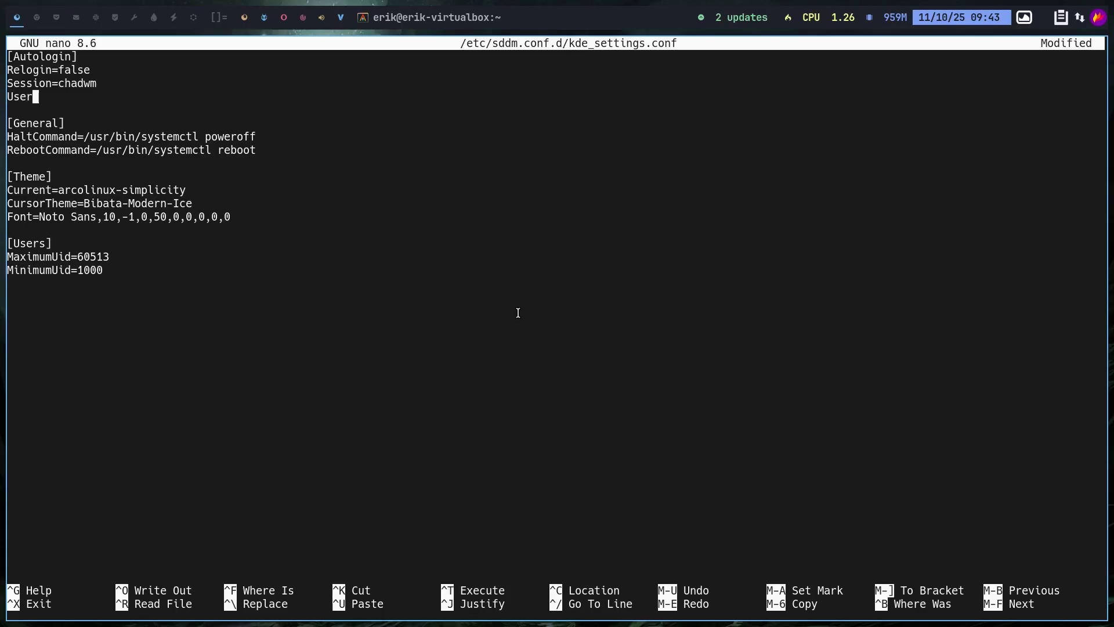
pyautogui.write('=erik')
pyautogui.hotkey('ctrl', 'x')
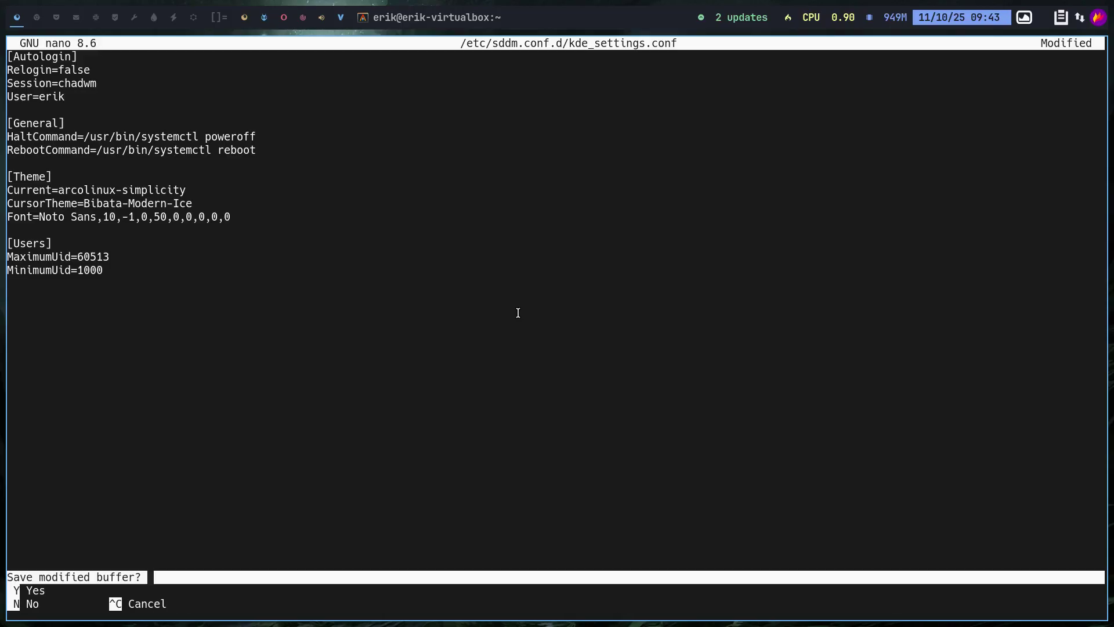
pyautogui.press('y')
pyautogui.press('Return')
pyautogui.write('reboot')
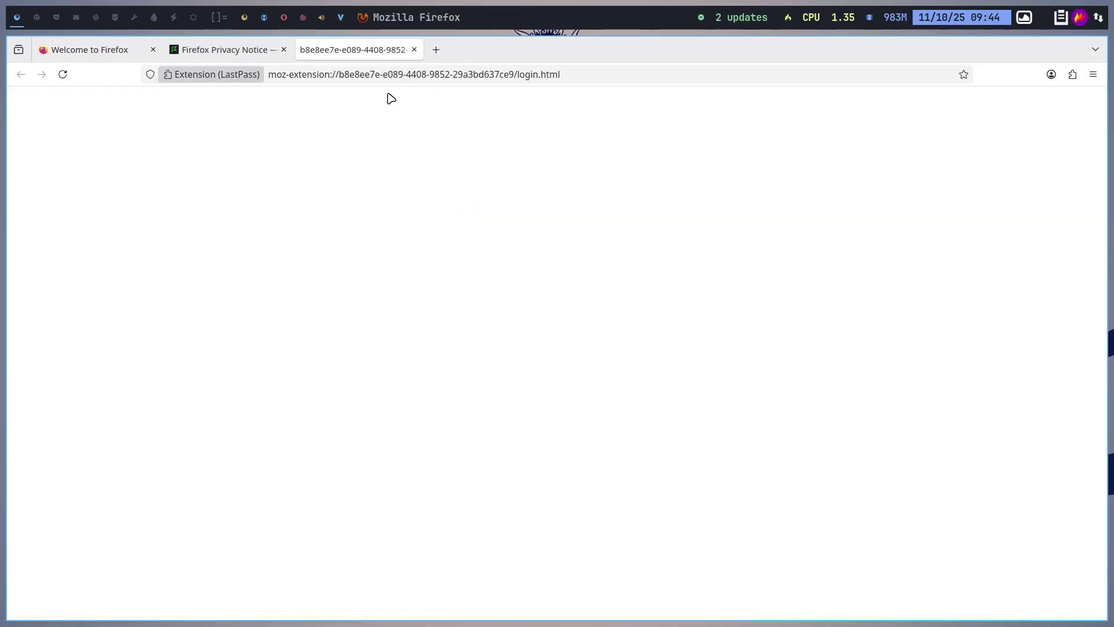
# - Close the LastPass and Privacy Notice tabs and load YouTube from the suggestions
pyautogui.click(414, 50)
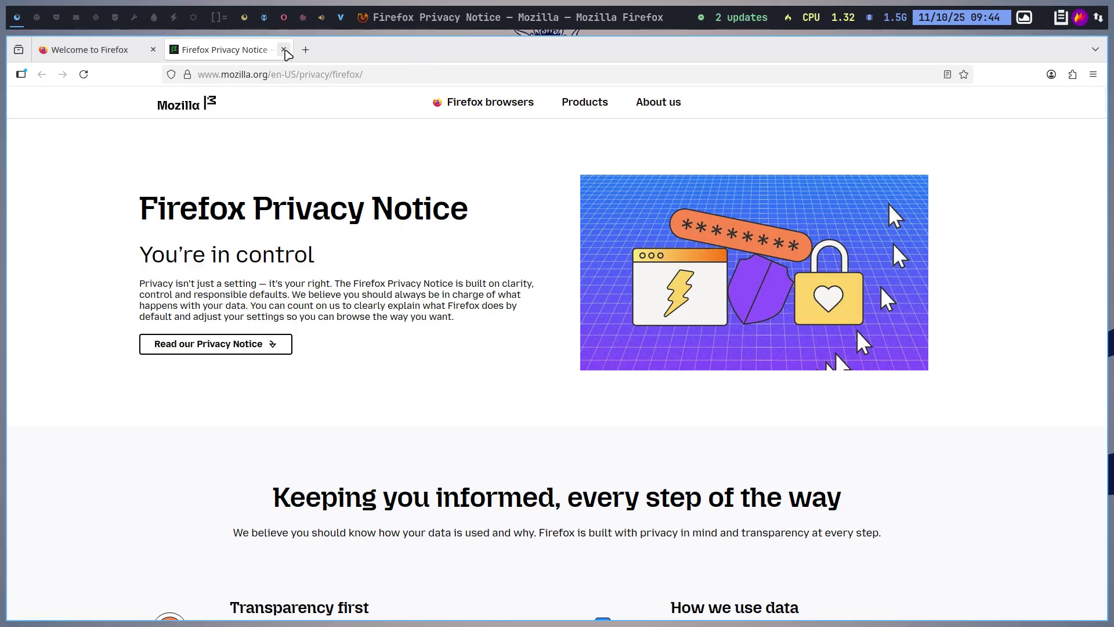
pyautogui.click(284, 50)
pyautogui.click(235, 75)
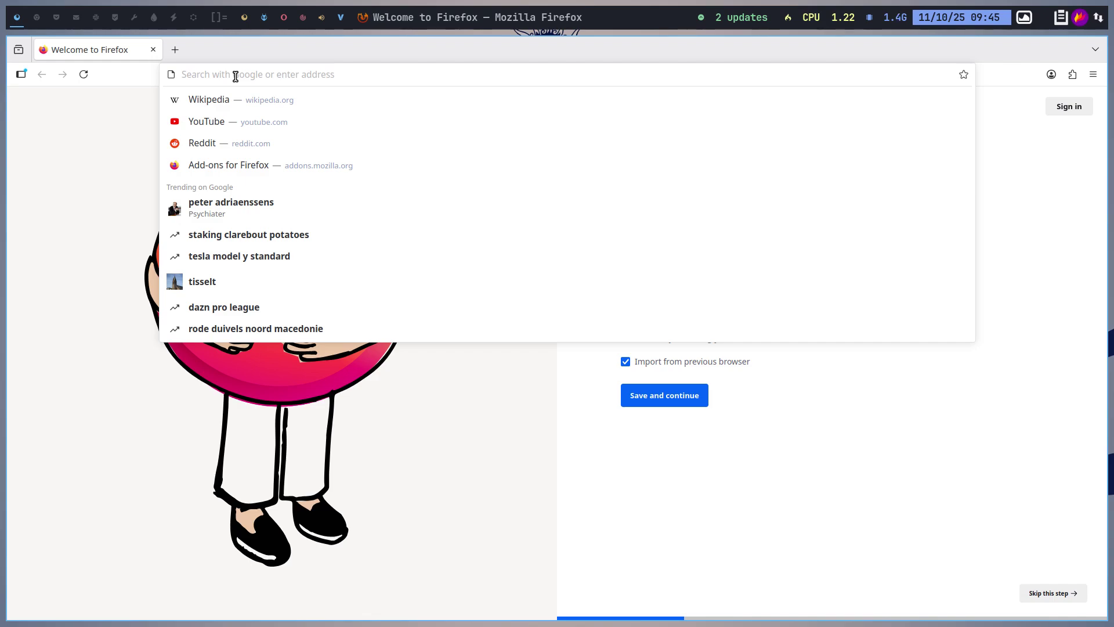
pyautogui.press('Down')
pyautogui.press('Down')
pyautogui.press('Return')
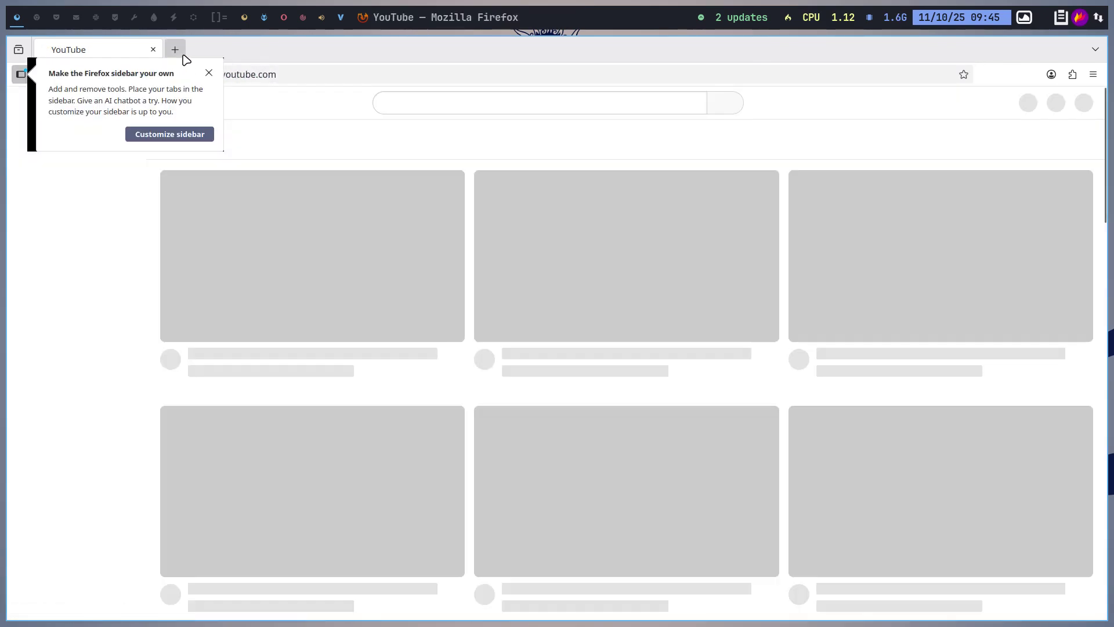
# - In a new tab, Google the developer's GitHub profile and accept the cookies
pyautogui.click(175, 49)
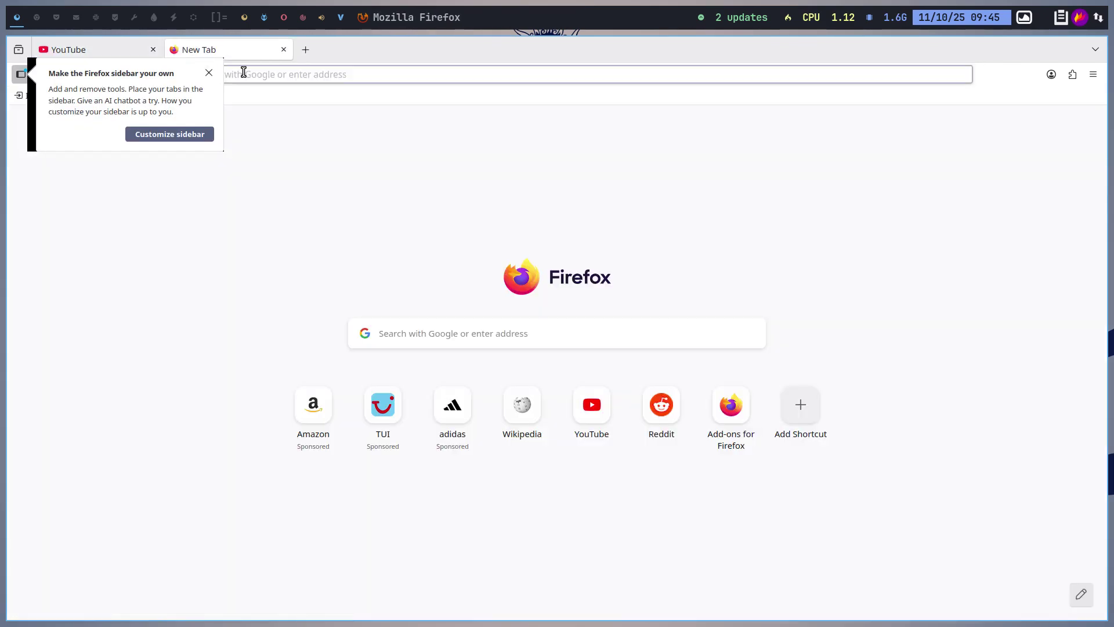
pyautogui.click(247, 72)
pyautogui.write('github')
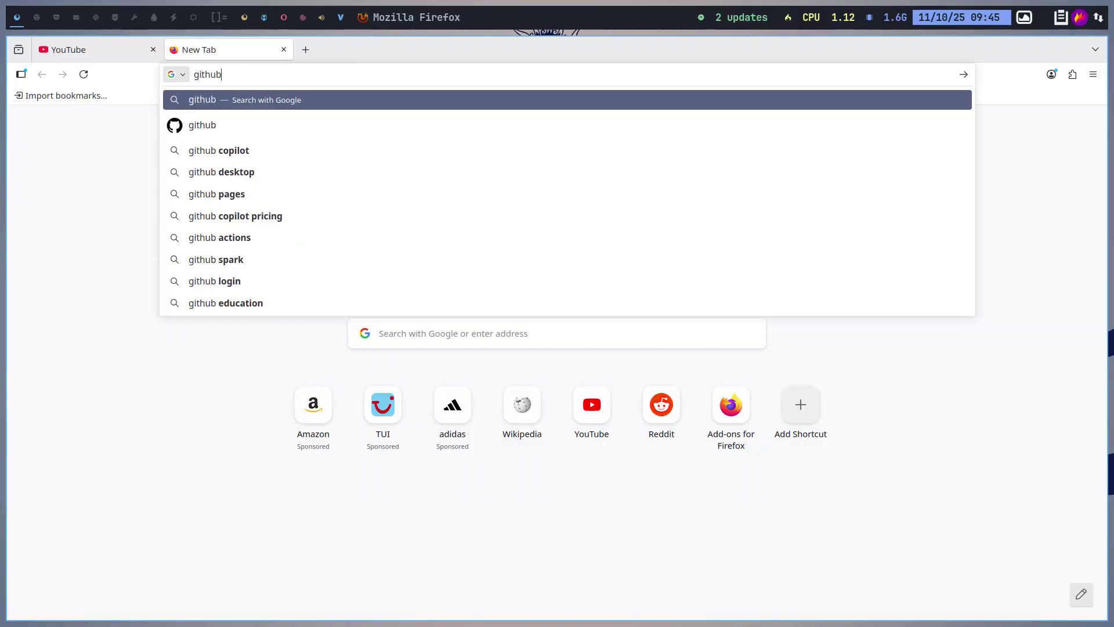
pyautogui.write(' erikdubois')
pyautogui.press('Return')
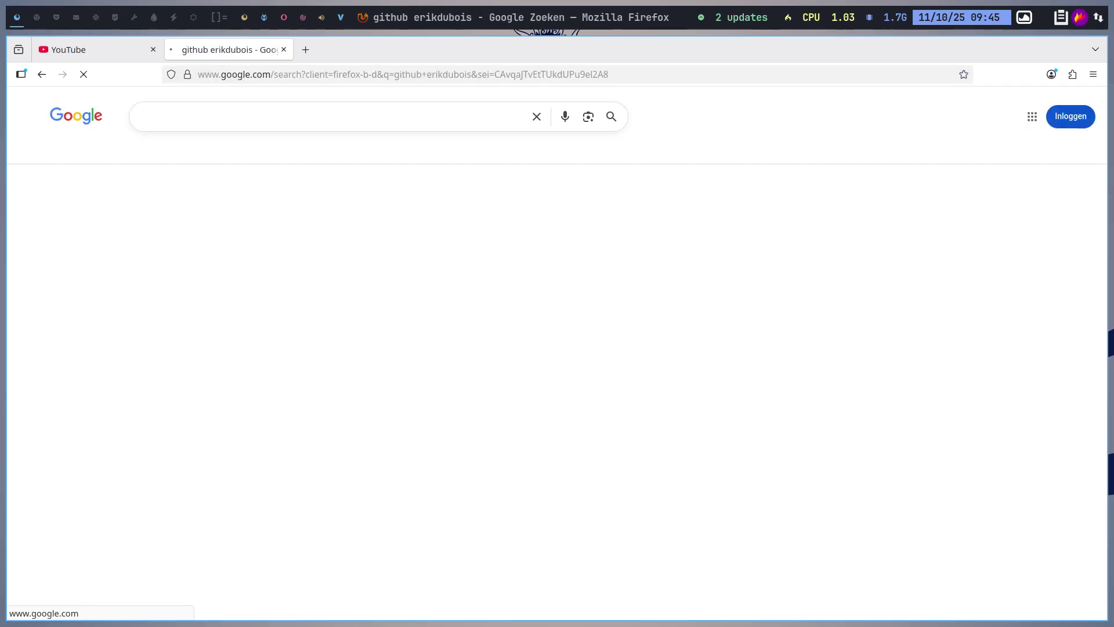
pyautogui.click(649, 526)
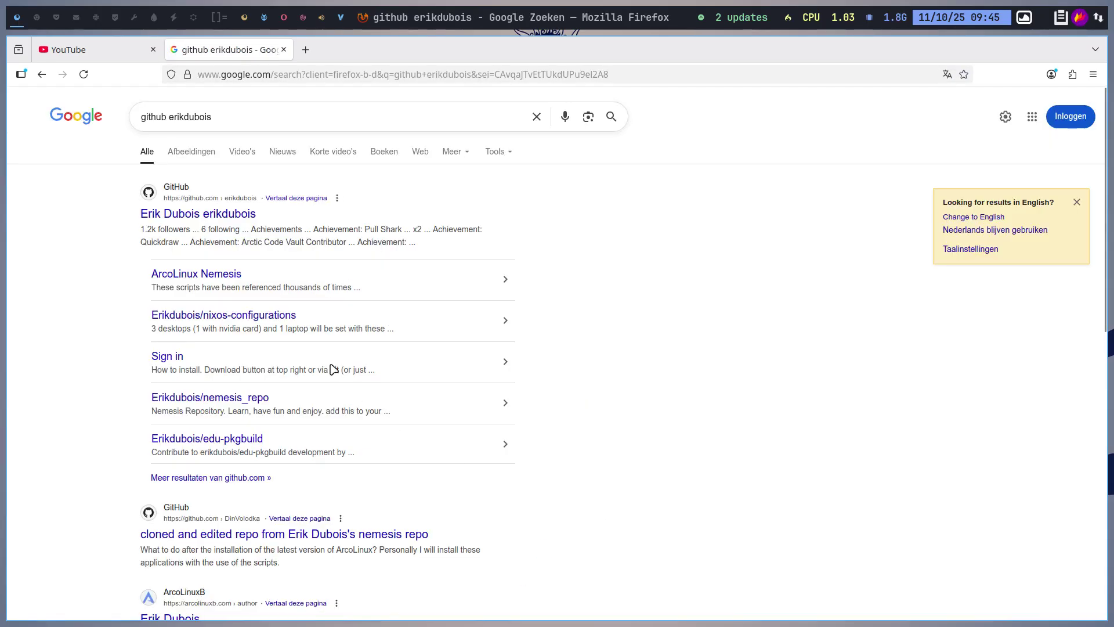
# - Open the GitHub profile's Repositories tab and filter it by 'chadwm'
pyautogui.click(241, 216)
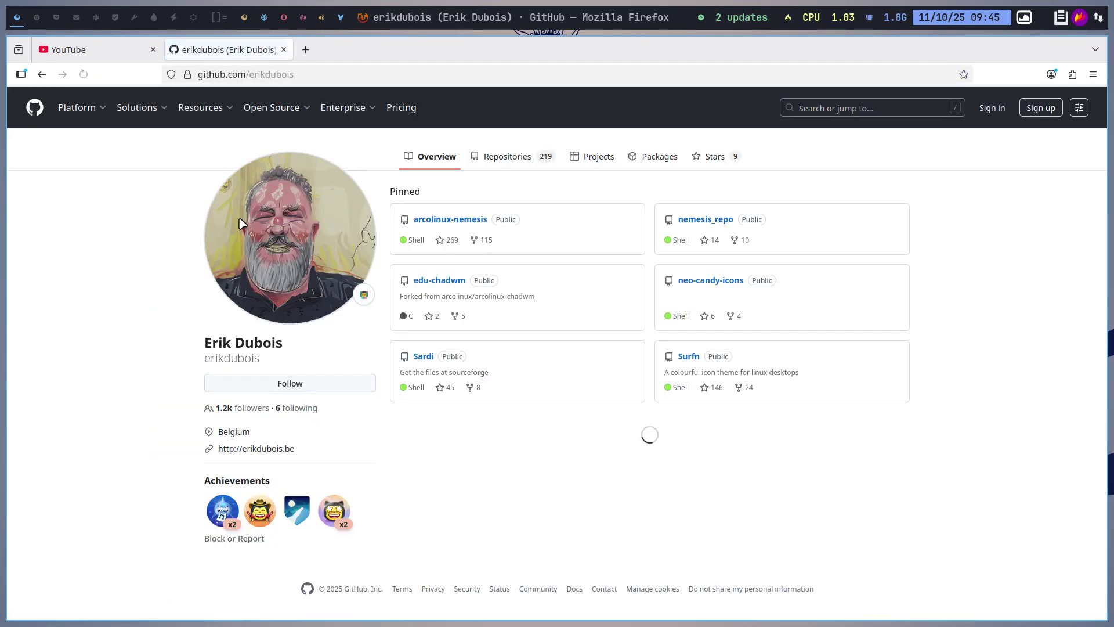
pyautogui.click(509, 157)
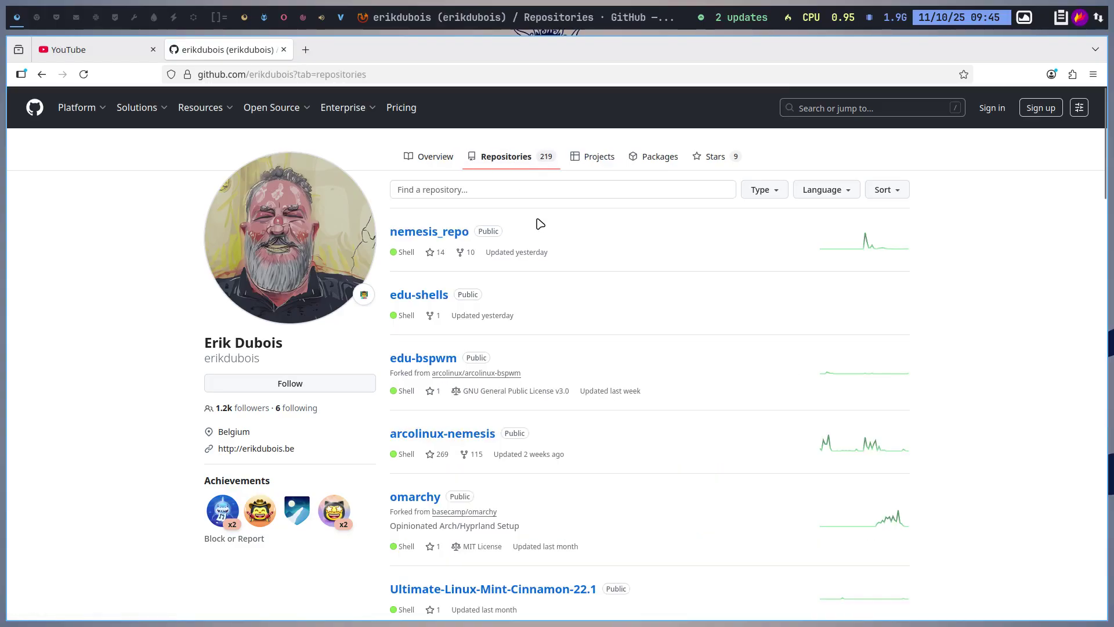
pyautogui.click(462, 186)
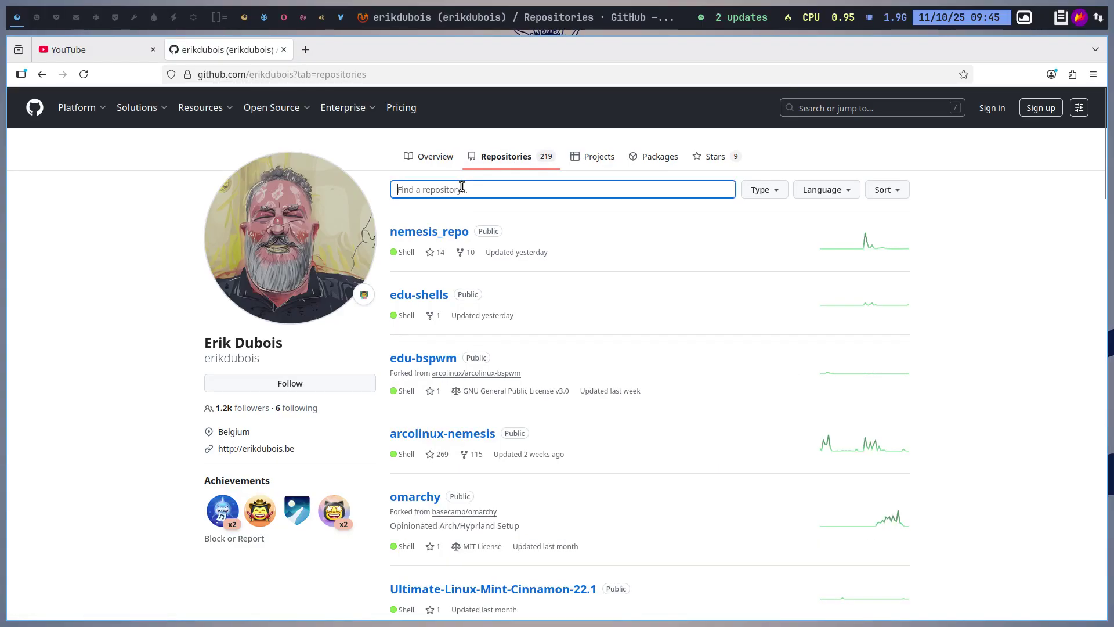
pyautogui.write('chadwm')
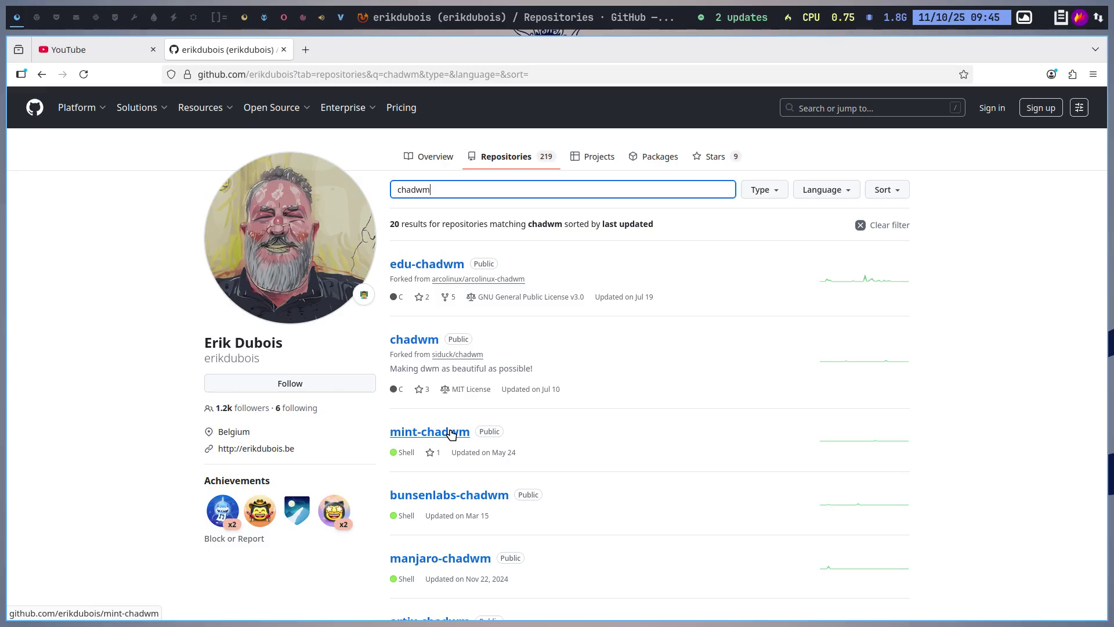
# - Scroll through the 20 results, then open siduck/chadwm, the original the fork came from
pyautogui.scroll(-2, 451, 434)
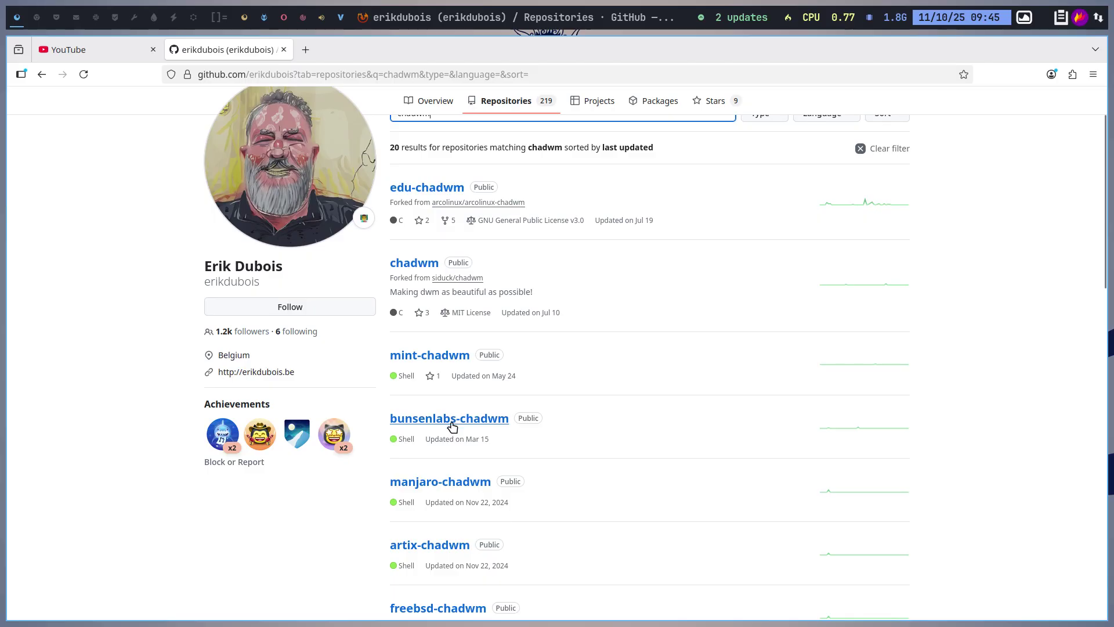
pyautogui.scroll(-6, 458, 418)
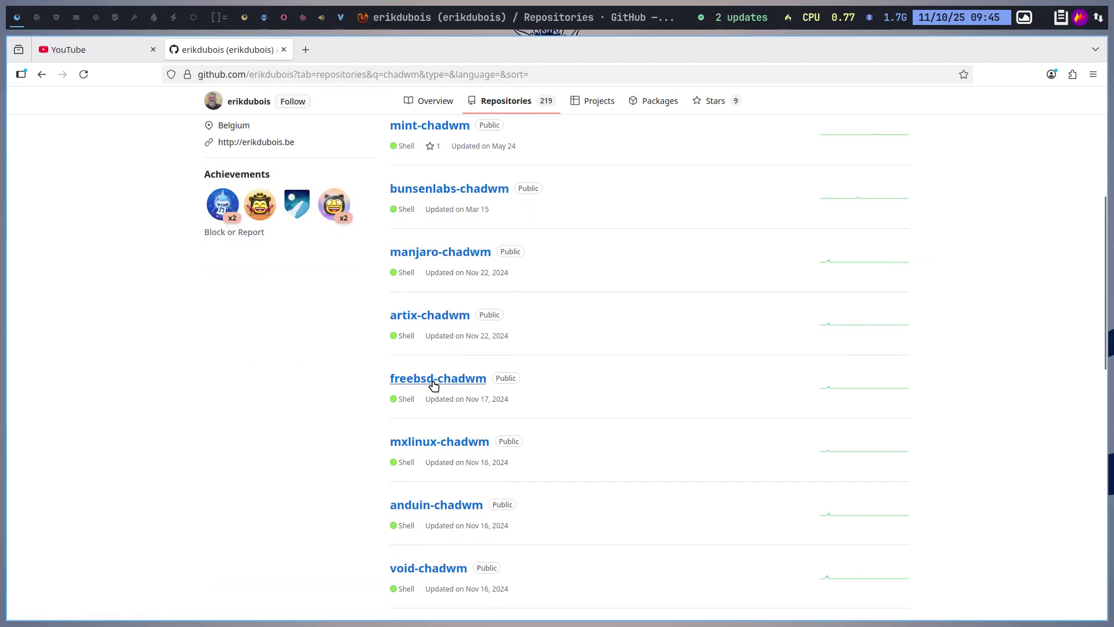
pyautogui.scroll(-4, 423, 476)
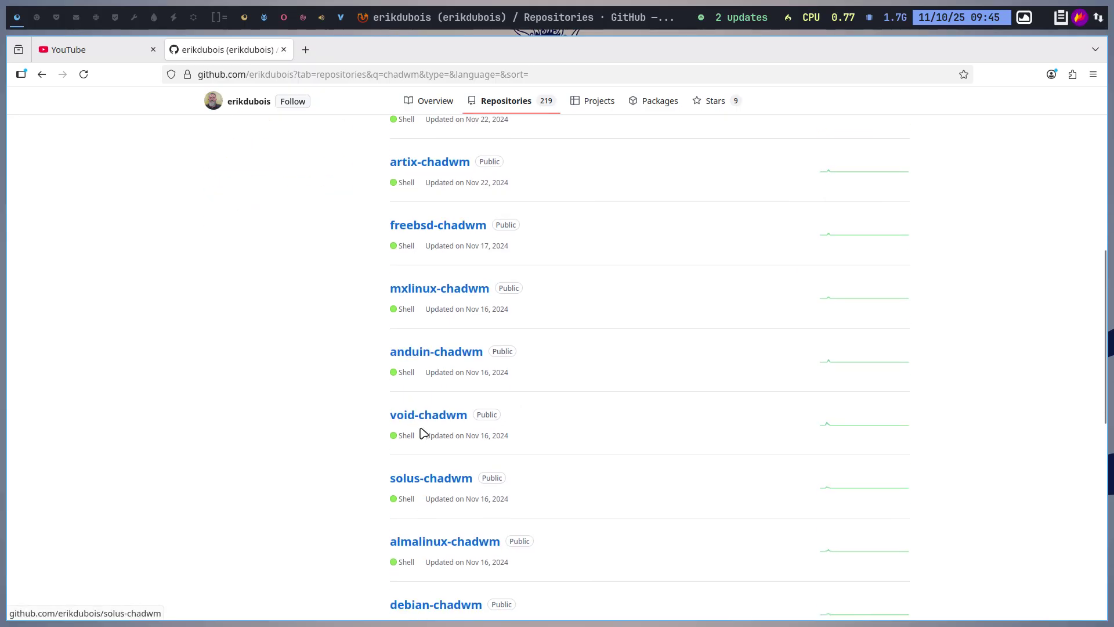
pyautogui.scroll(-4, 427, 417)
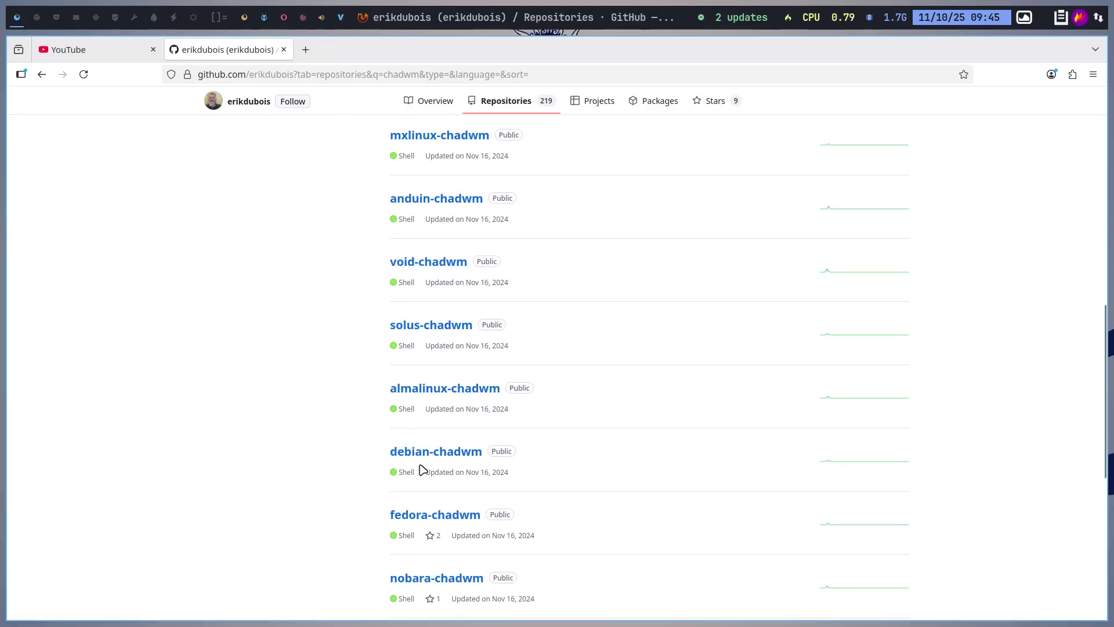
pyautogui.scroll(-4, 423, 468)
pyautogui.scroll(-4, 424, 472)
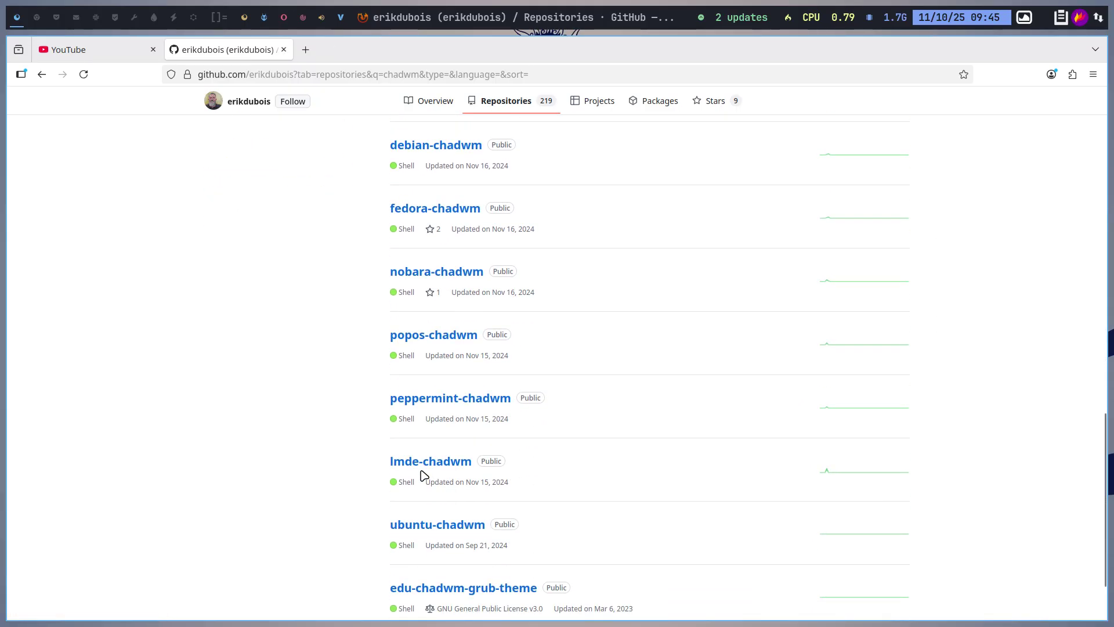
pyautogui.scroll(-2, 444, 522)
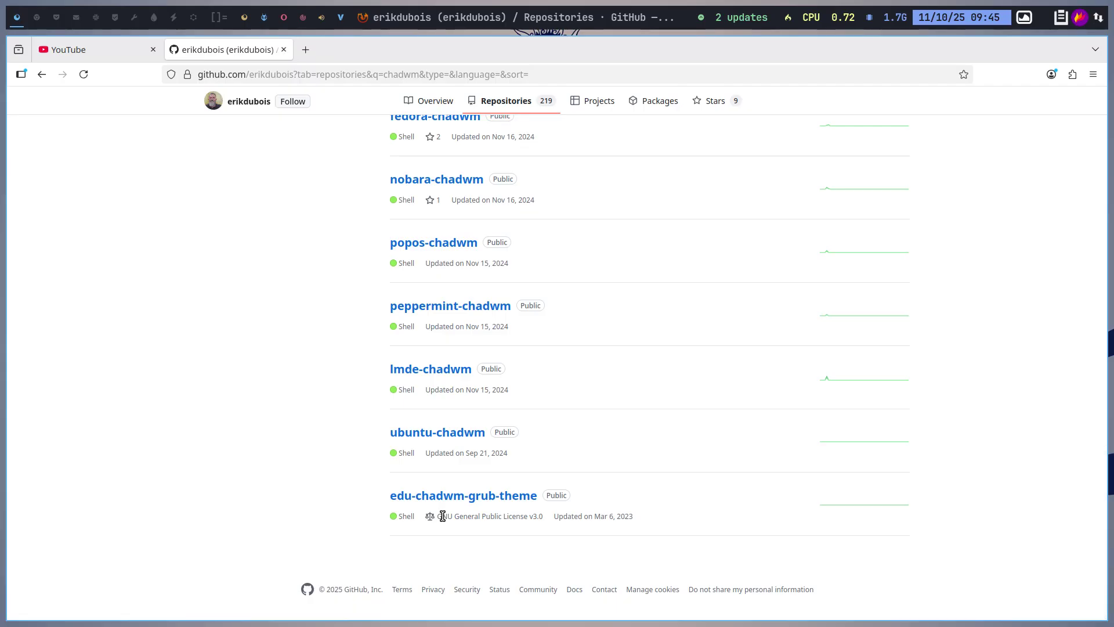
pyautogui.scroll(5, 444, 518)
pyautogui.scroll(5, 444, 522)
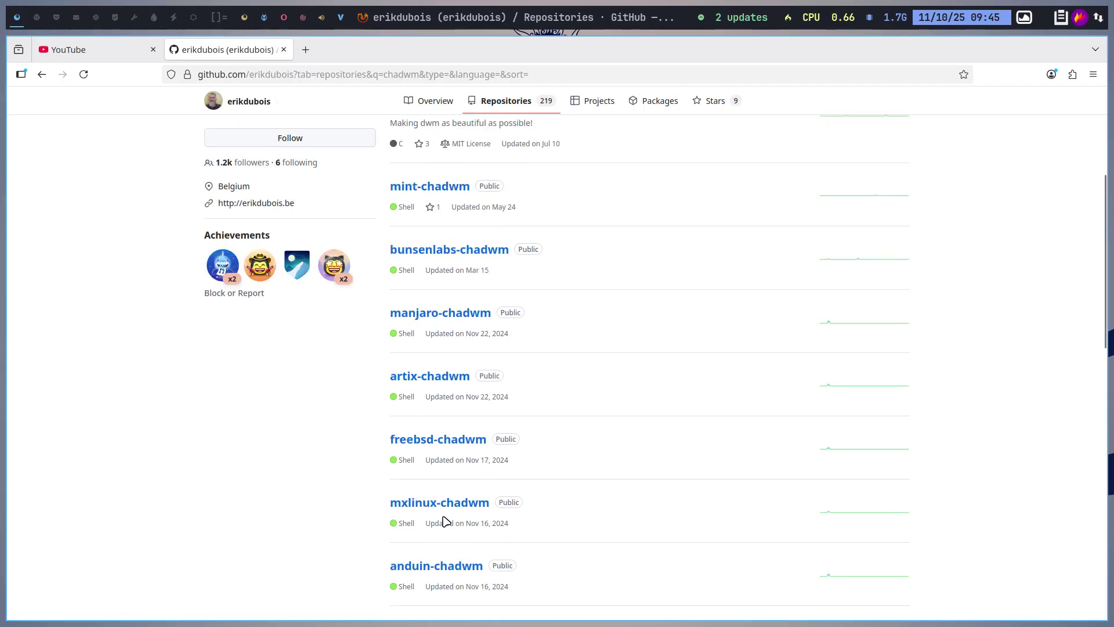
pyautogui.scroll(3, 444, 521)
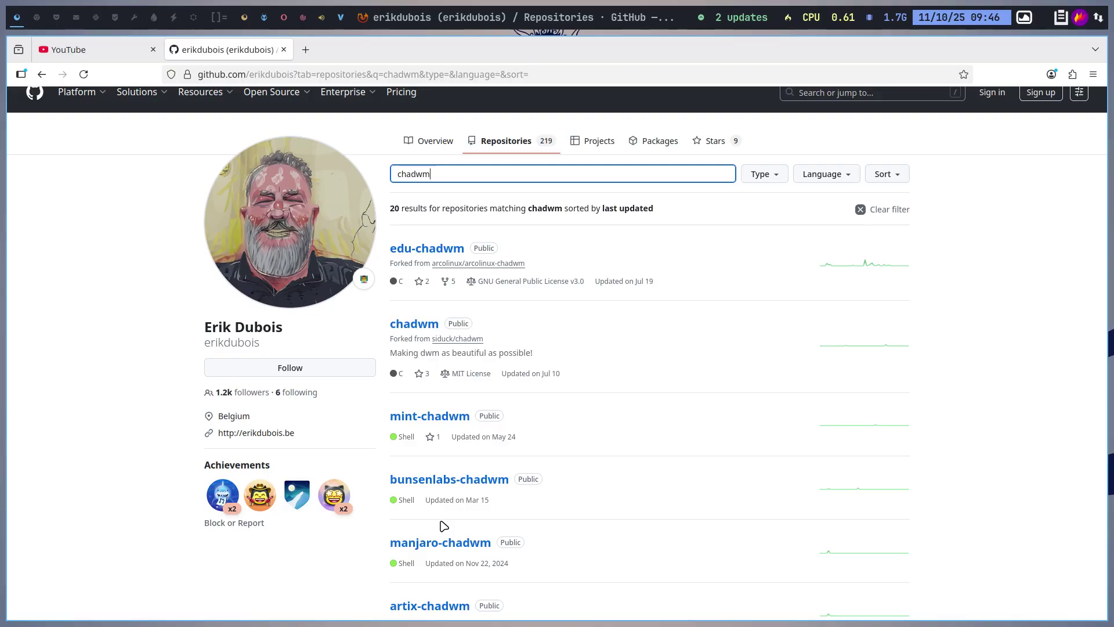
pyautogui.click(477, 340)
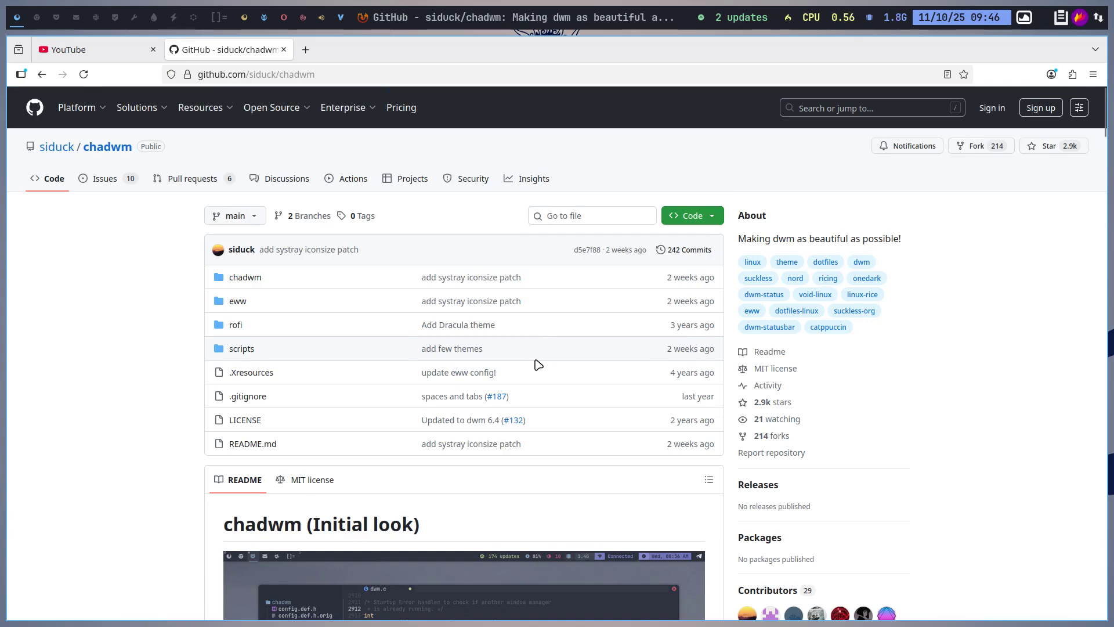
# - Scroll down to the siduck/chadwm README showing the 'chadwm (Initial look)' screenshot
pyautogui.scroll(-4, 533, 377)
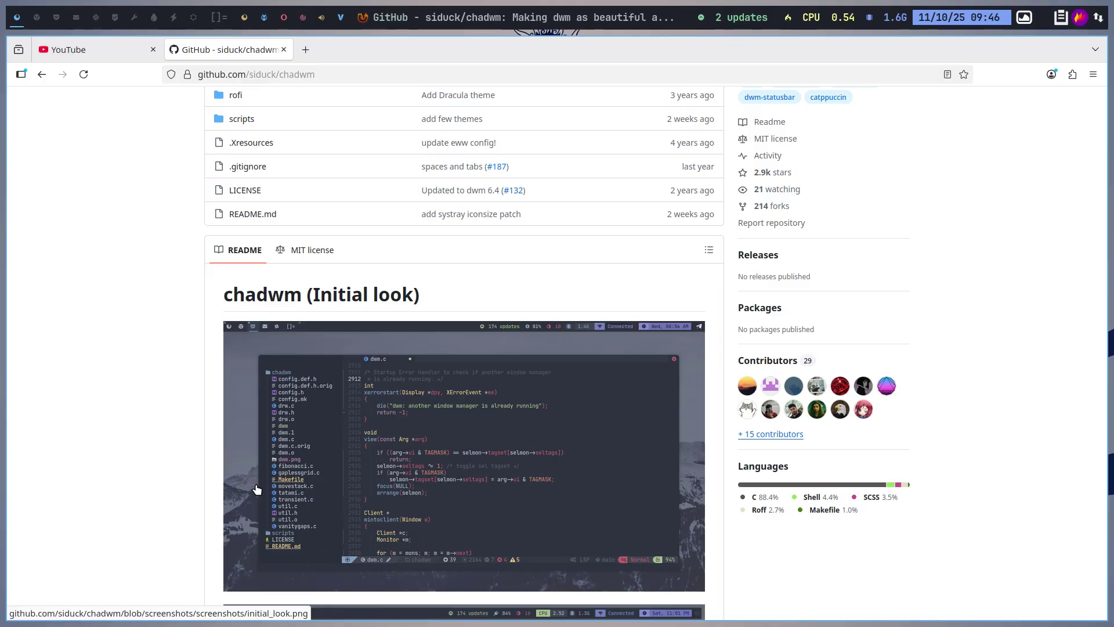
# - On YouTube, search 'arcolinux chad', open the ArcoLinux channel, and pause its featured video
pyautogui.click(90, 51)
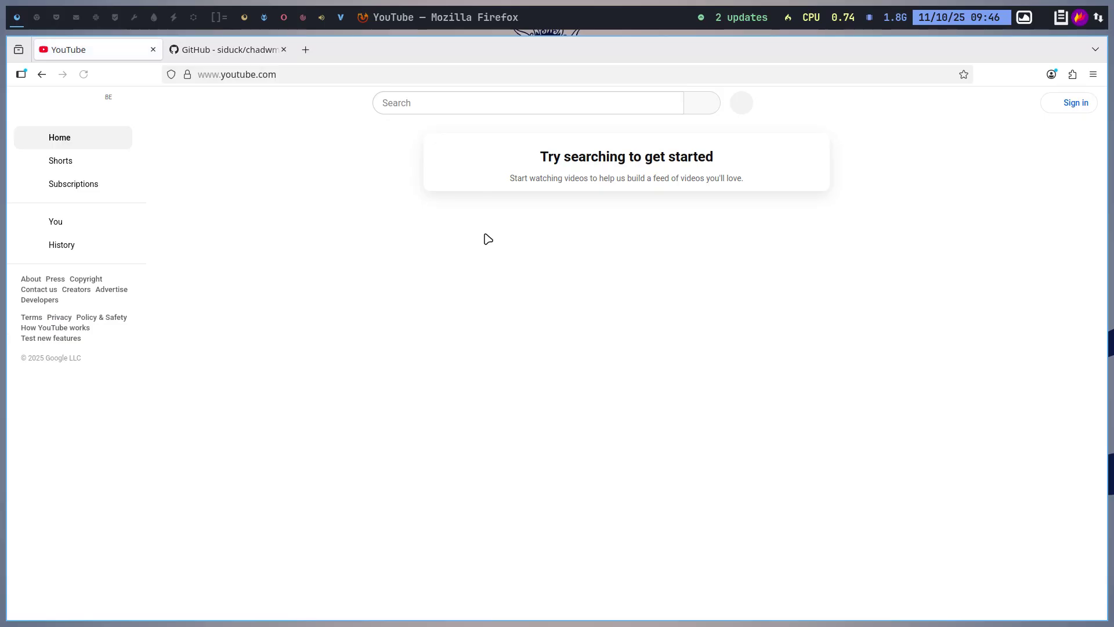
pyautogui.click(439, 102)
pyautogui.write('arcolinux')
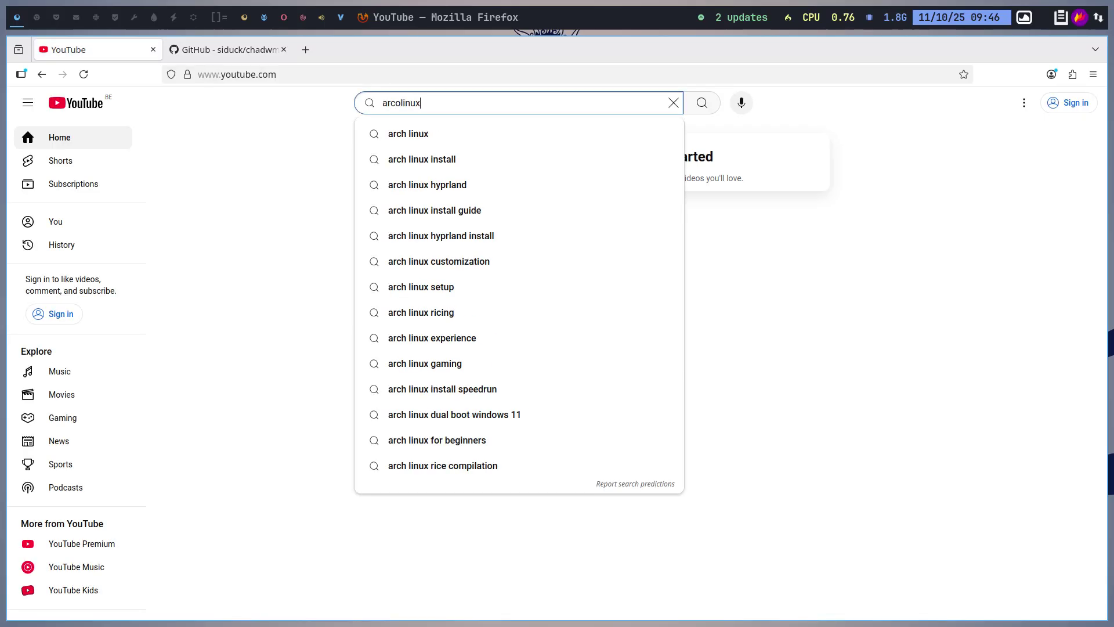
pyautogui.press('Return')
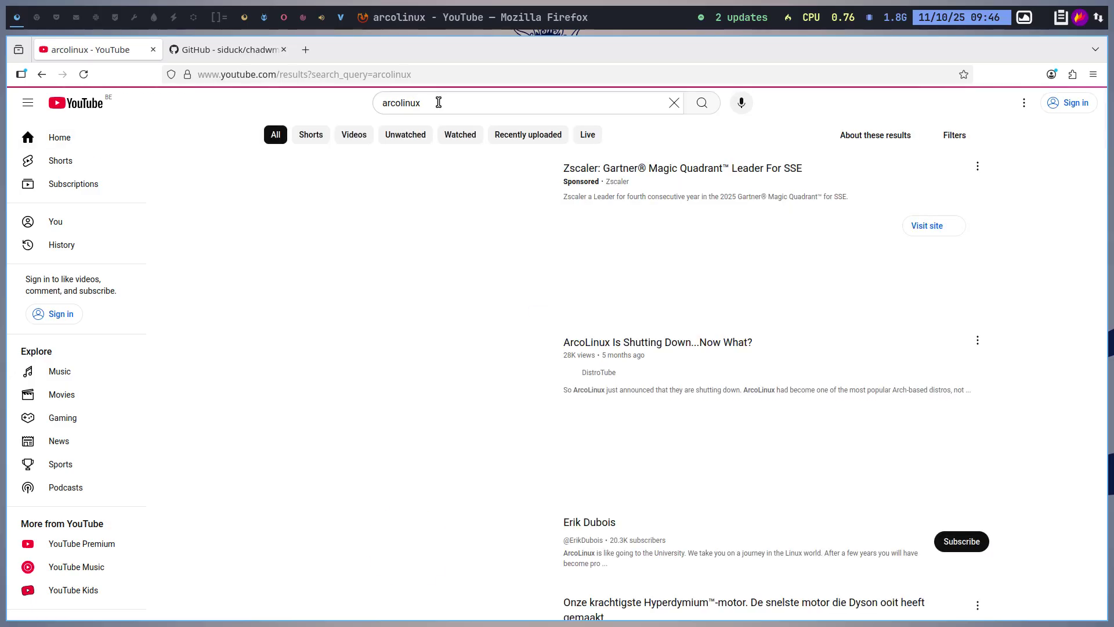
pyautogui.click(443, 101)
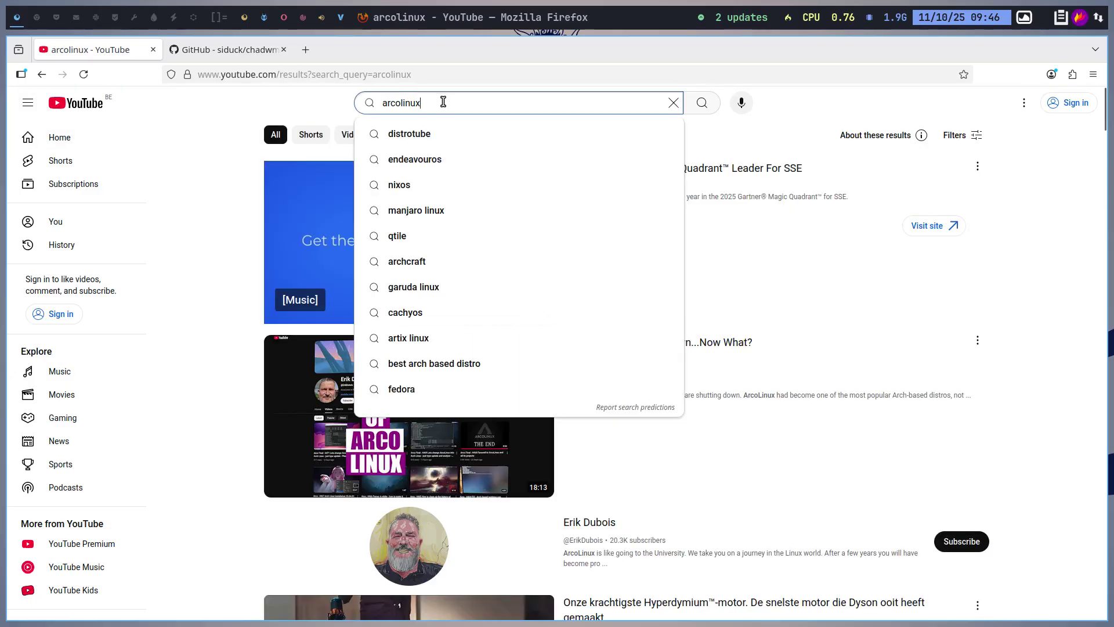
pyautogui.write('chad')
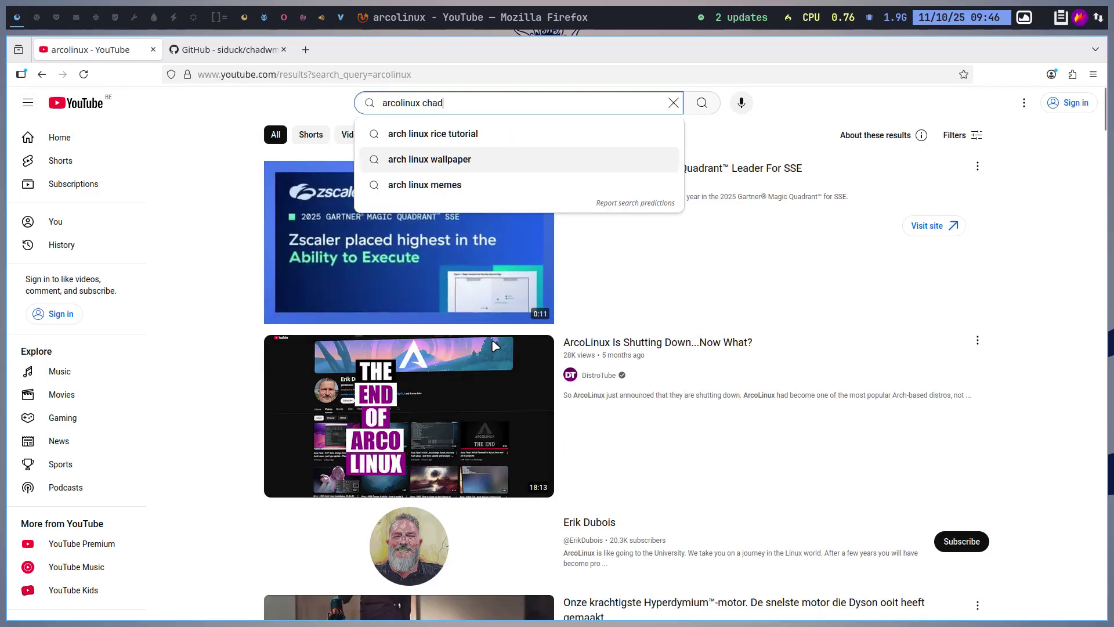
pyautogui.click(612, 521)
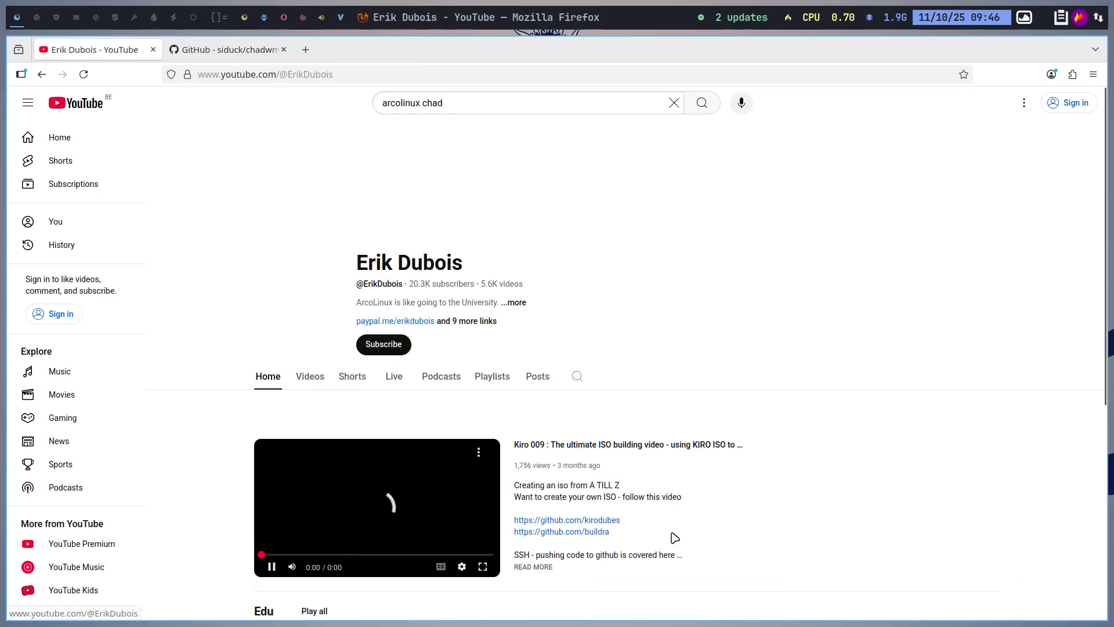
pyautogui.click(272, 569)
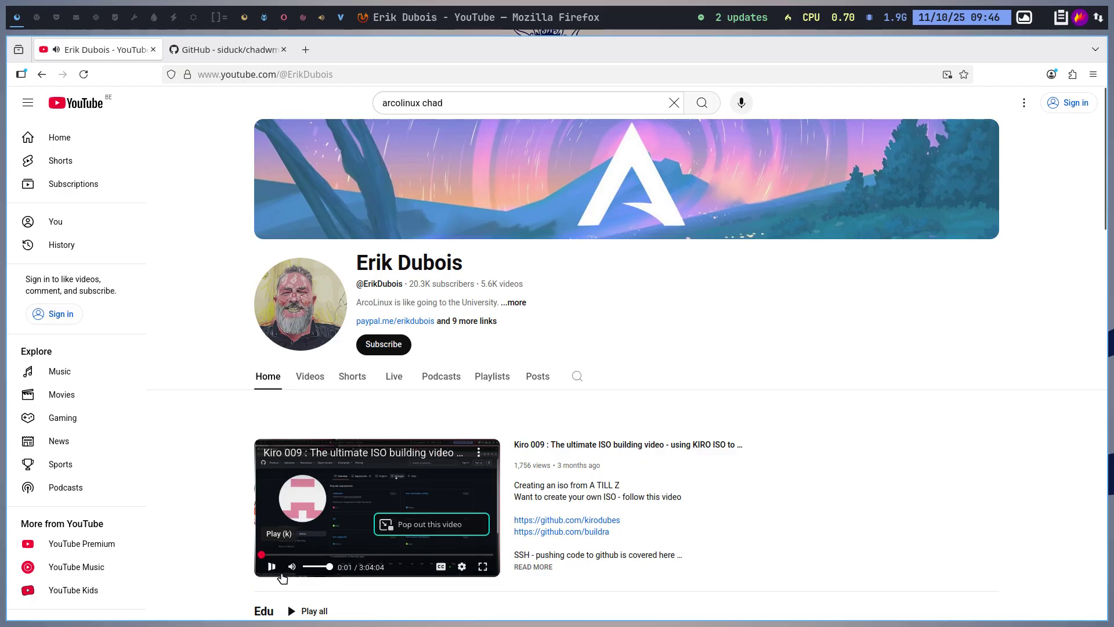
# - Search the channel for 'chadwm', start and pause the Ubuntu Chadwm playlist, then browse the results
pyautogui.click(577, 378)
pyautogui.write('chadwm')
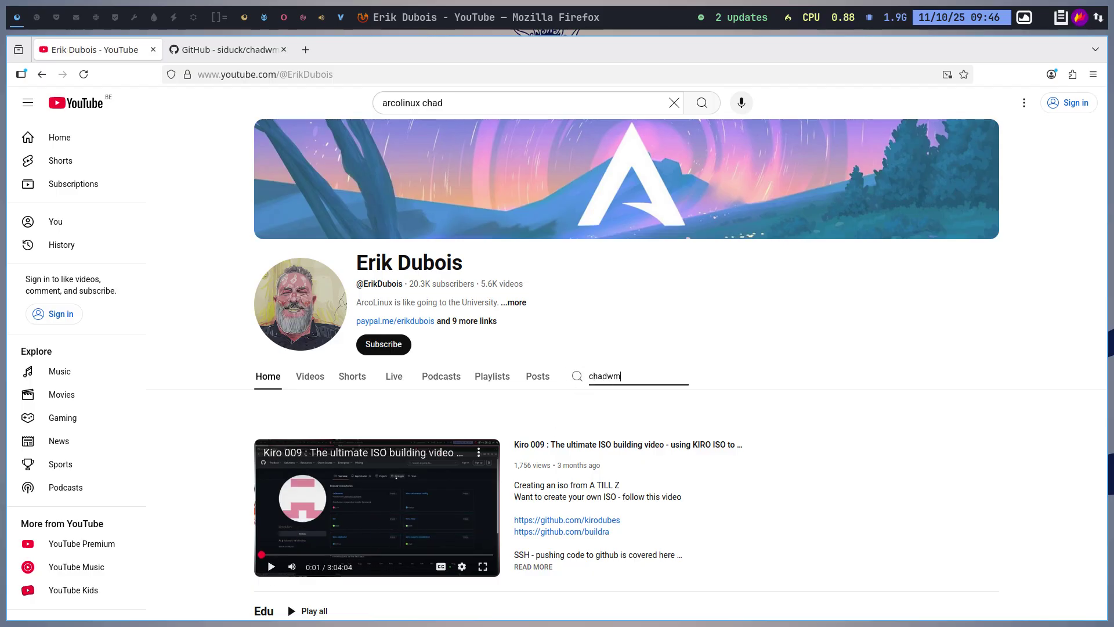
pyautogui.press('Return')
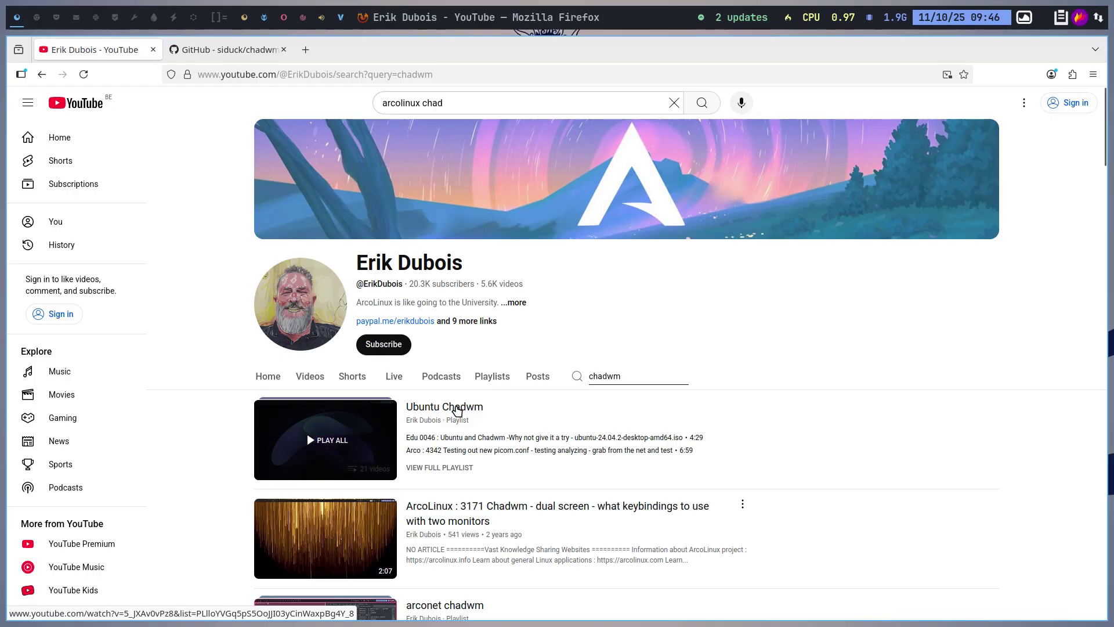
pyautogui.click(341, 441)
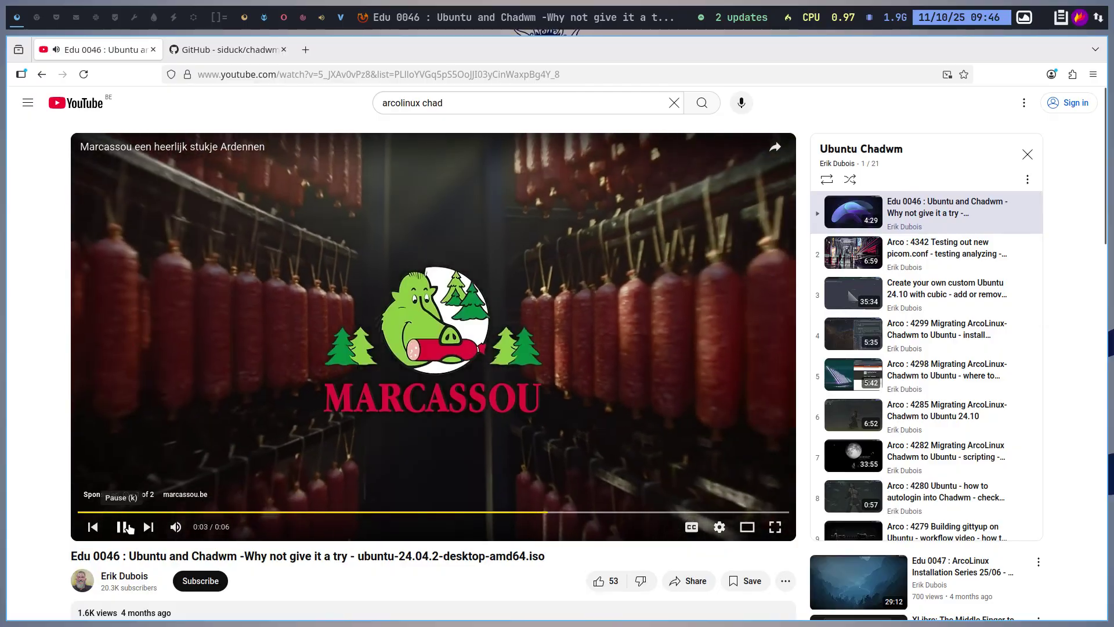
pyautogui.click(121, 526)
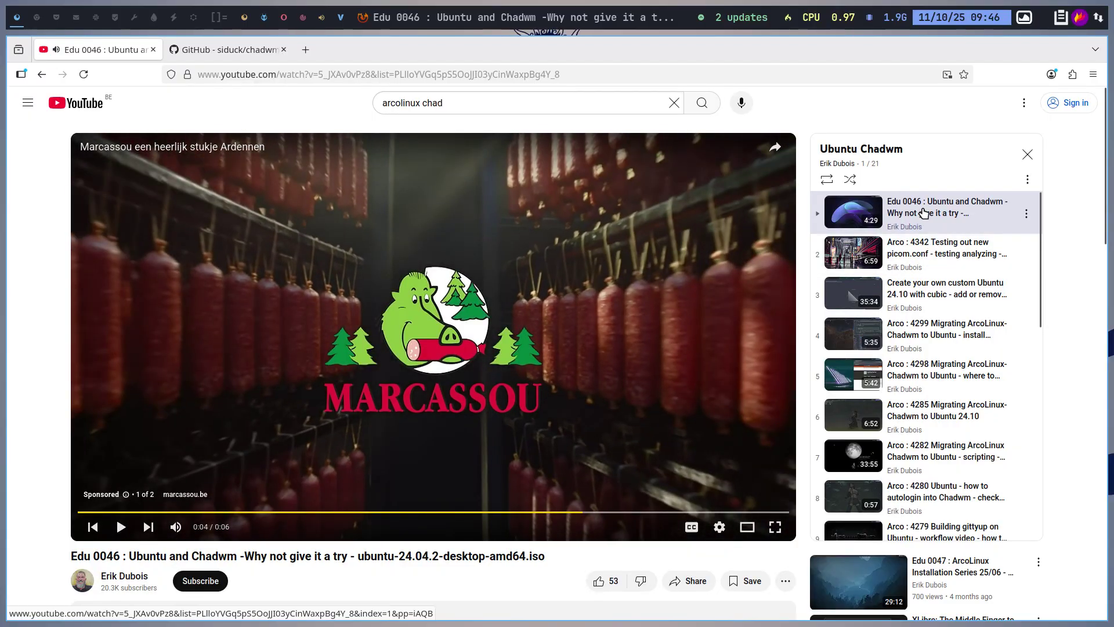
pyautogui.click(41, 76)
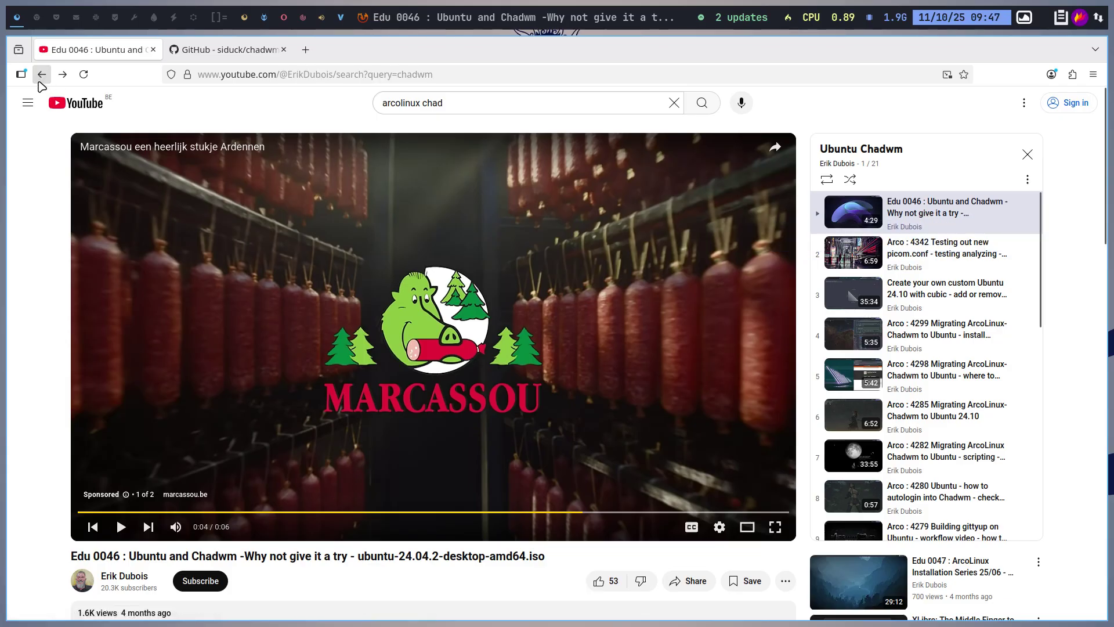
pyautogui.scroll(-3, 597, 443)
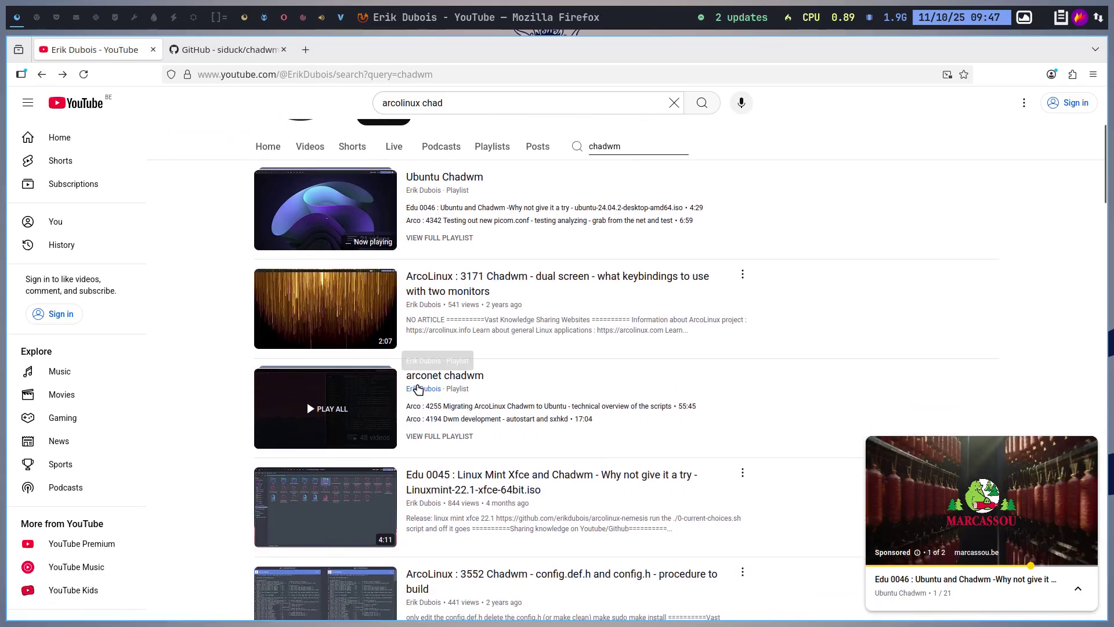
pyautogui.scroll(-2, 379, 349)
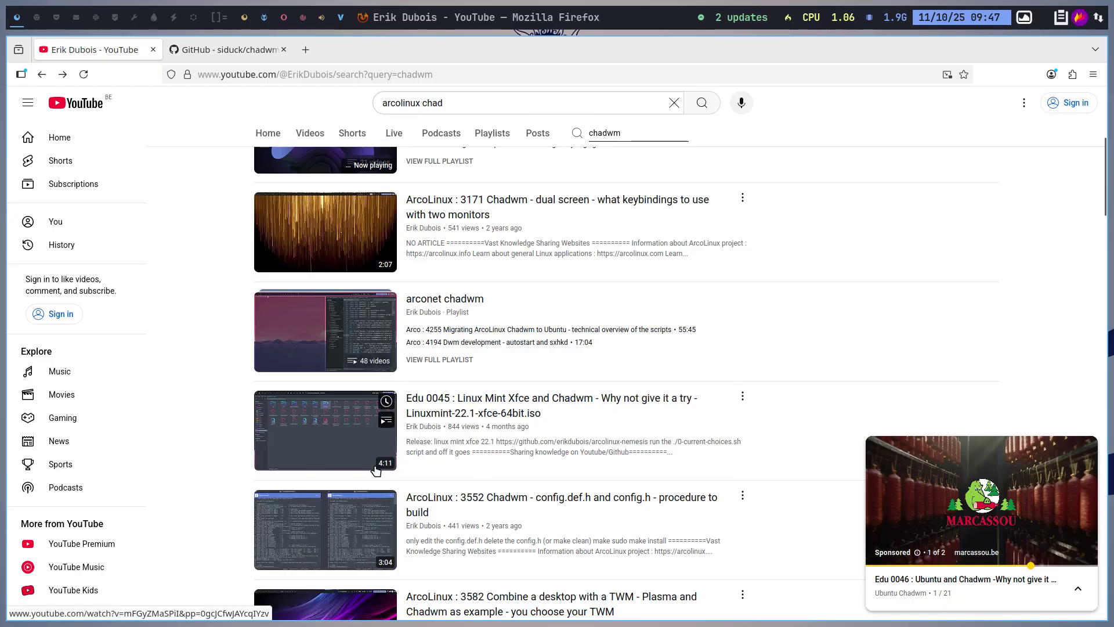
pyautogui.scroll(-4, 195, 517)
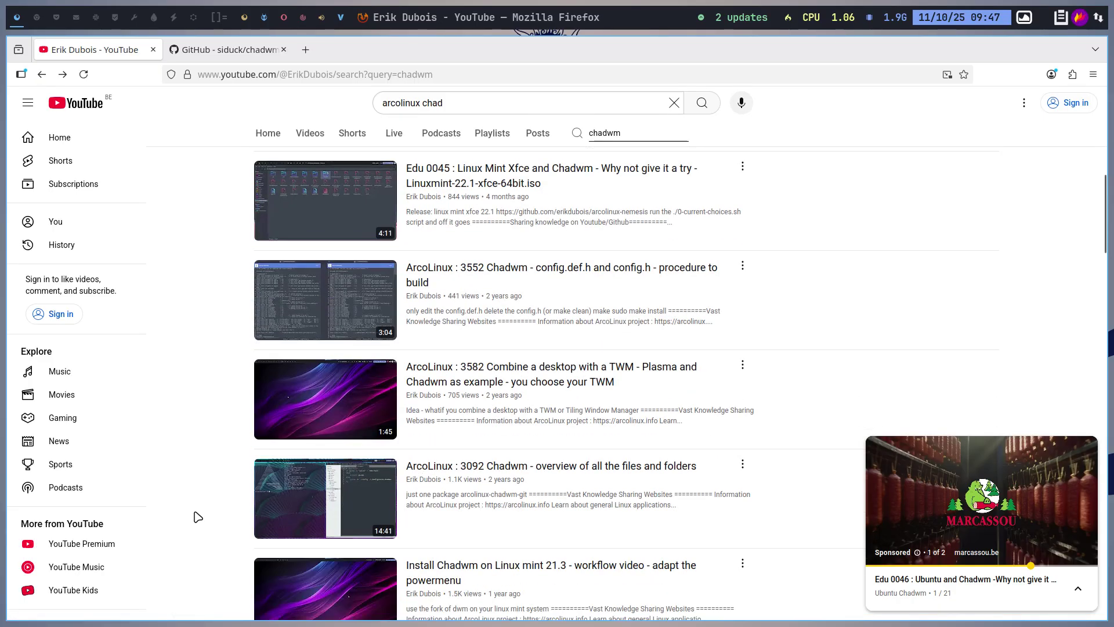
pyautogui.scroll(-4, 197, 516)
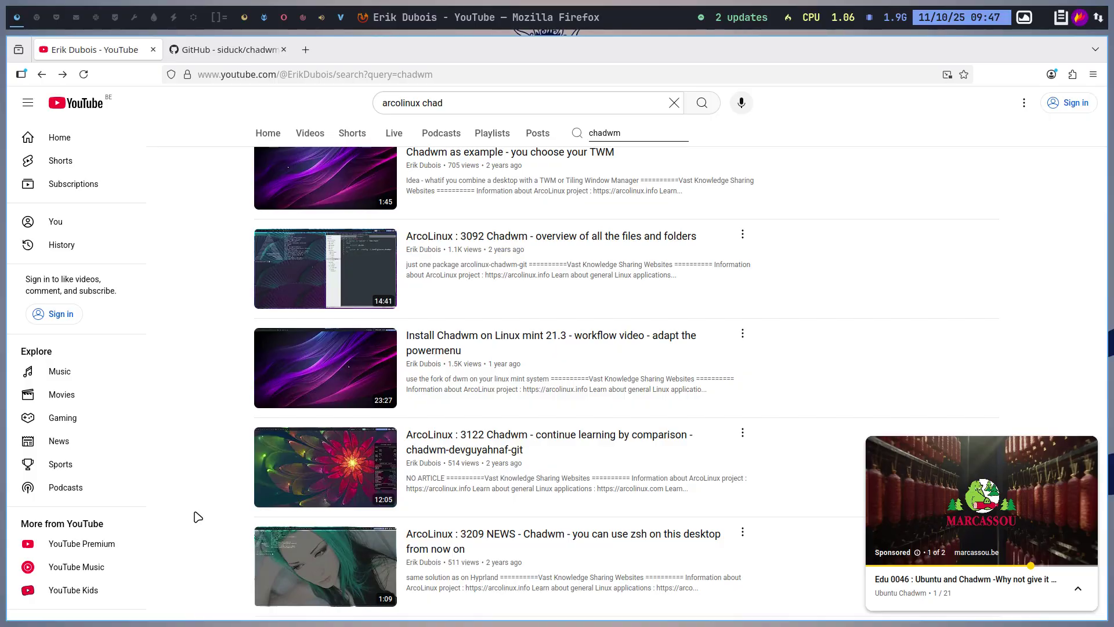
pyautogui.scroll(-3, 197, 517)
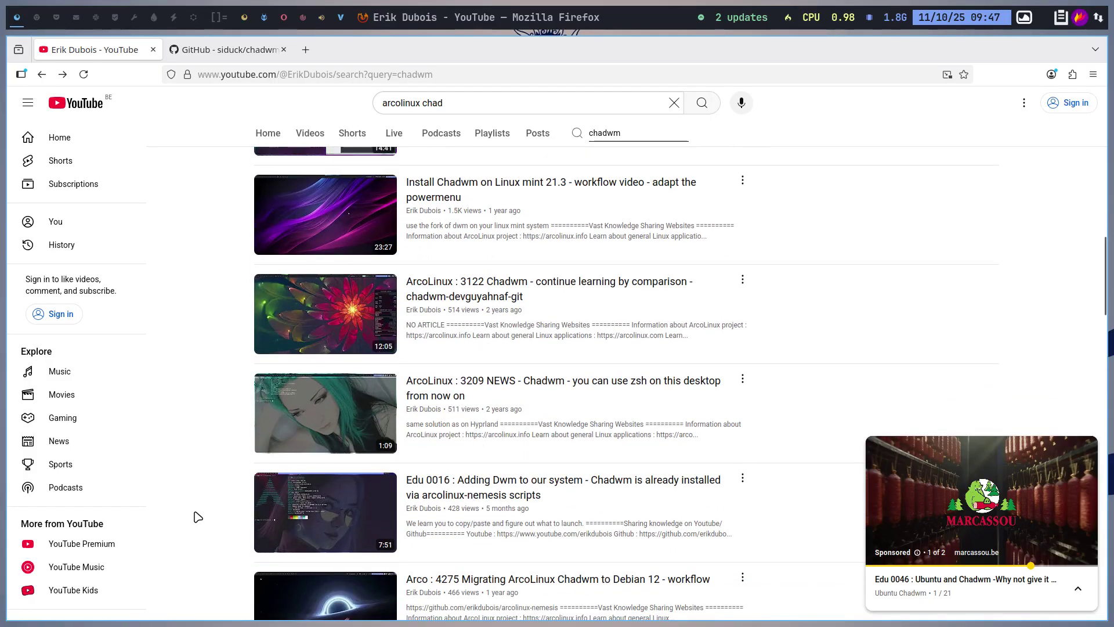
pyautogui.scroll(-4, 198, 516)
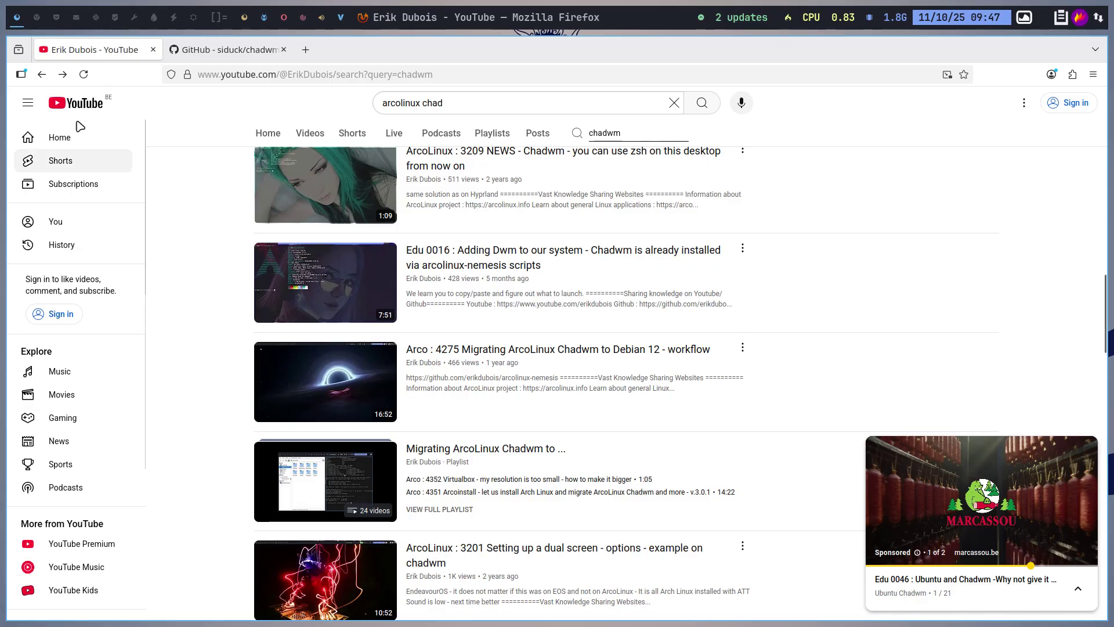
# - On an empty workspace, list the available xfce4 commands in a terminal, then close it
pyautogui.click(44, 27)
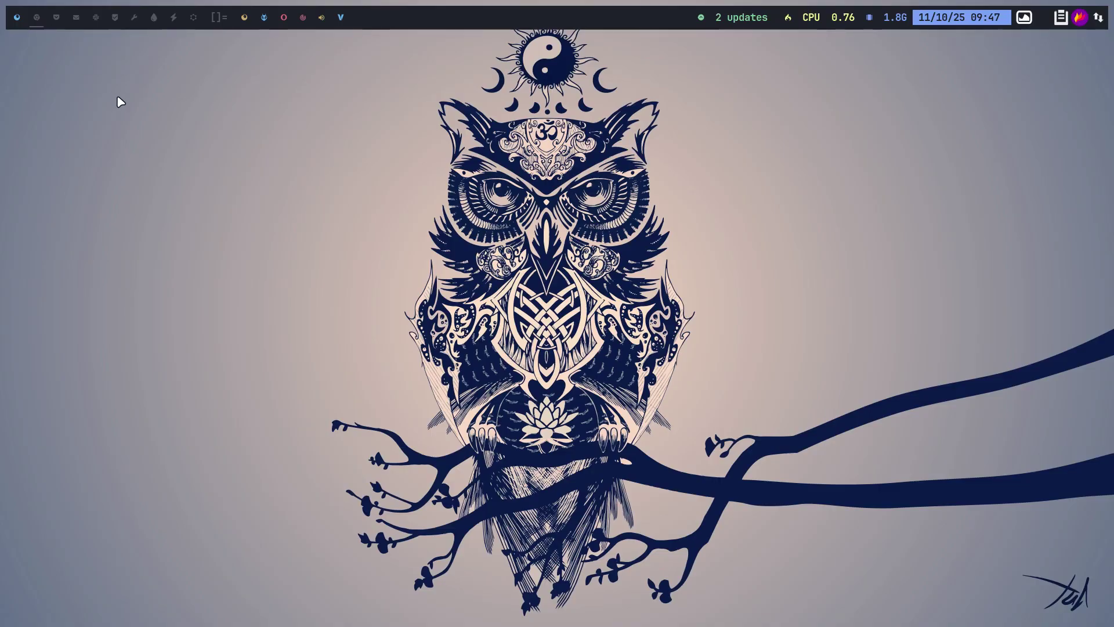
pyautogui.press('super+Return')
pyautogui.write('xfce4-')
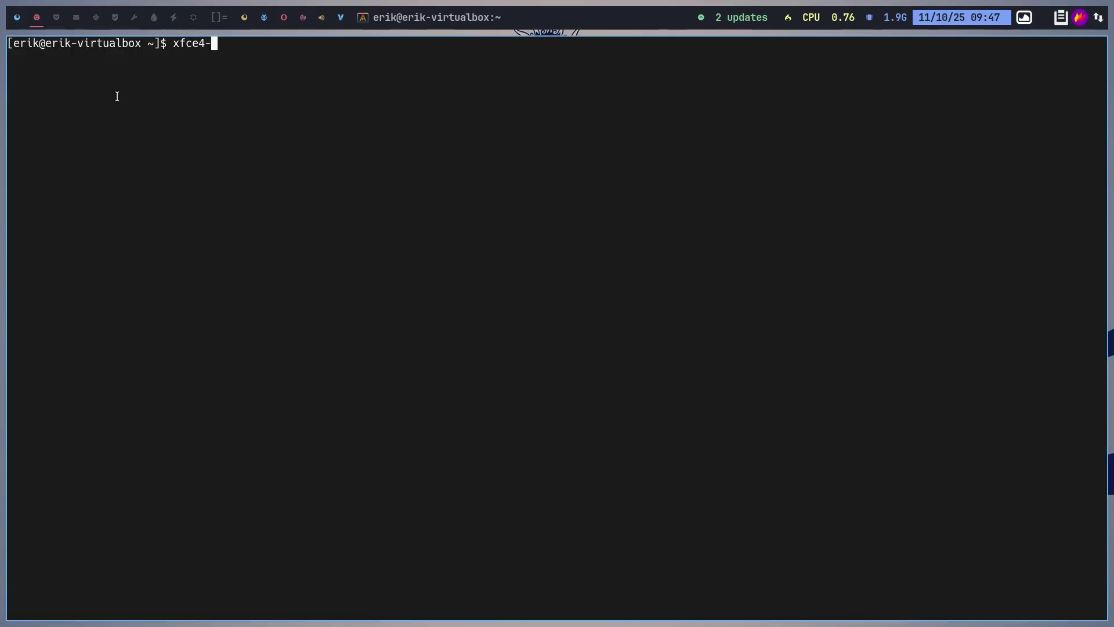
pyautogui.press('Tab')
pyautogui.press('Tab')
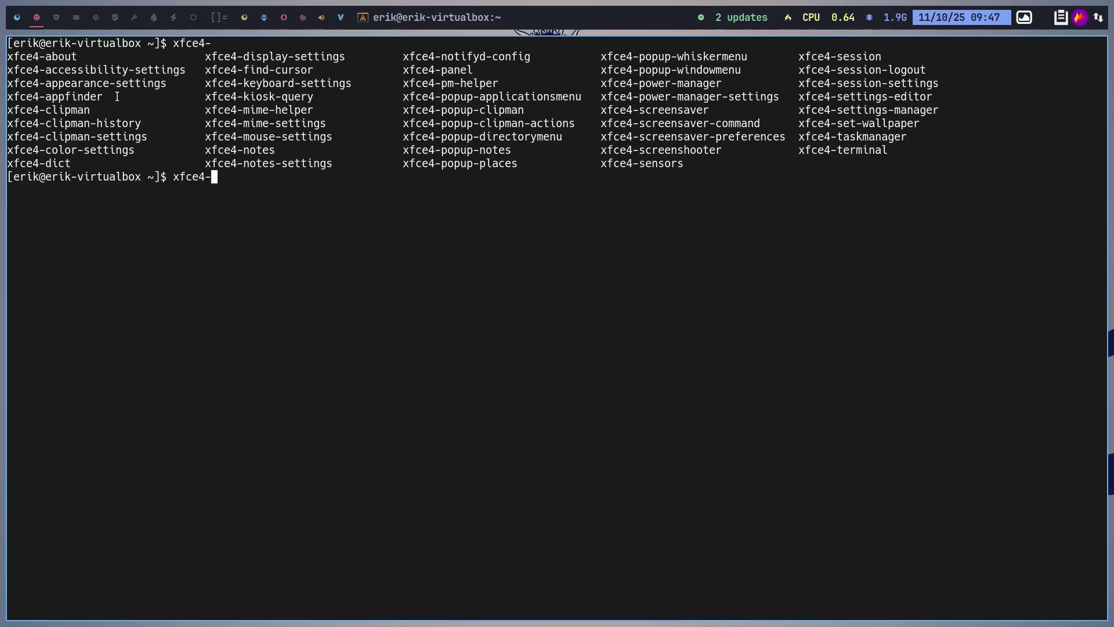
pyautogui.press('super+shift+c')
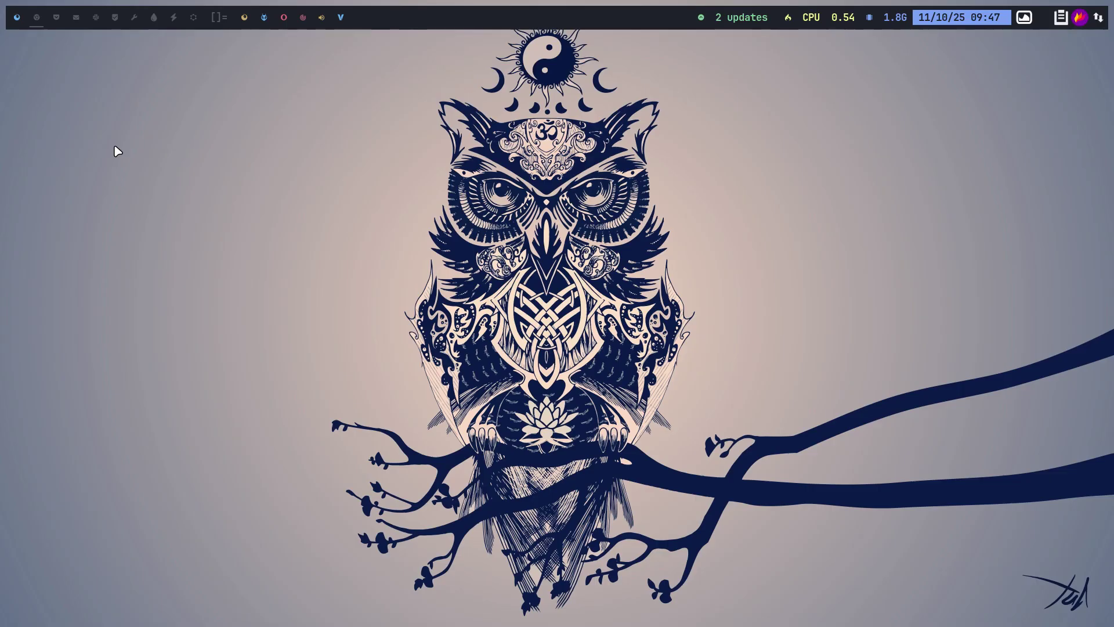
# - Run get-kiro-nemesis in a fresh terminal to clone the kiro-nemesis repository
pyautogui.press('super+Return')
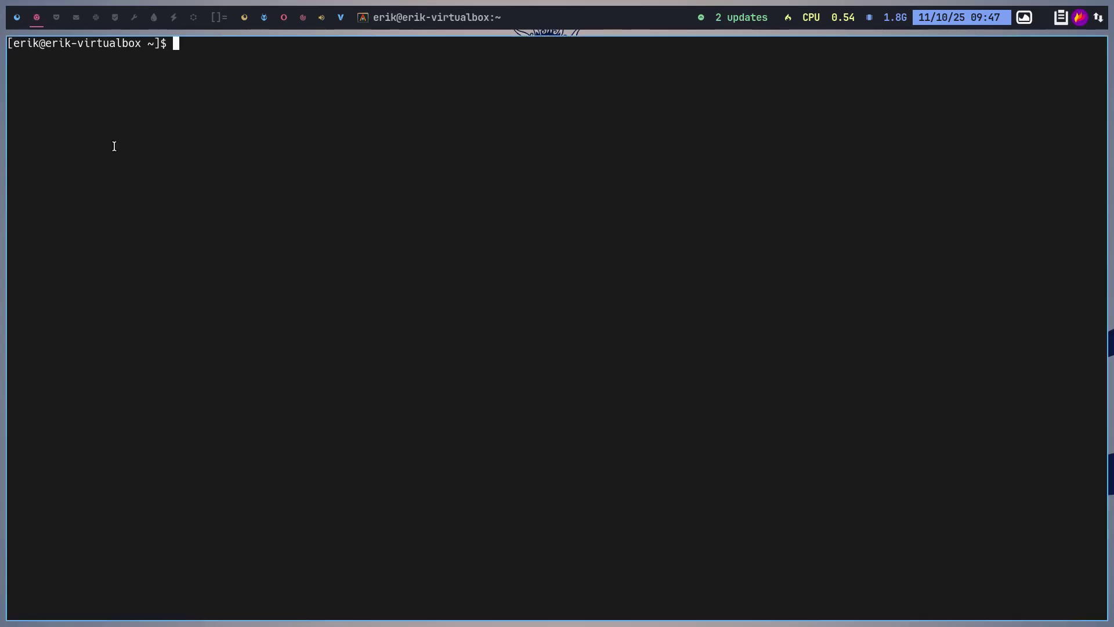
pyautogui.write('get-jir')
pyautogui.press('BackSpace')
pyautogui.press('BackSpace')
pyautogui.press('BackSpace')
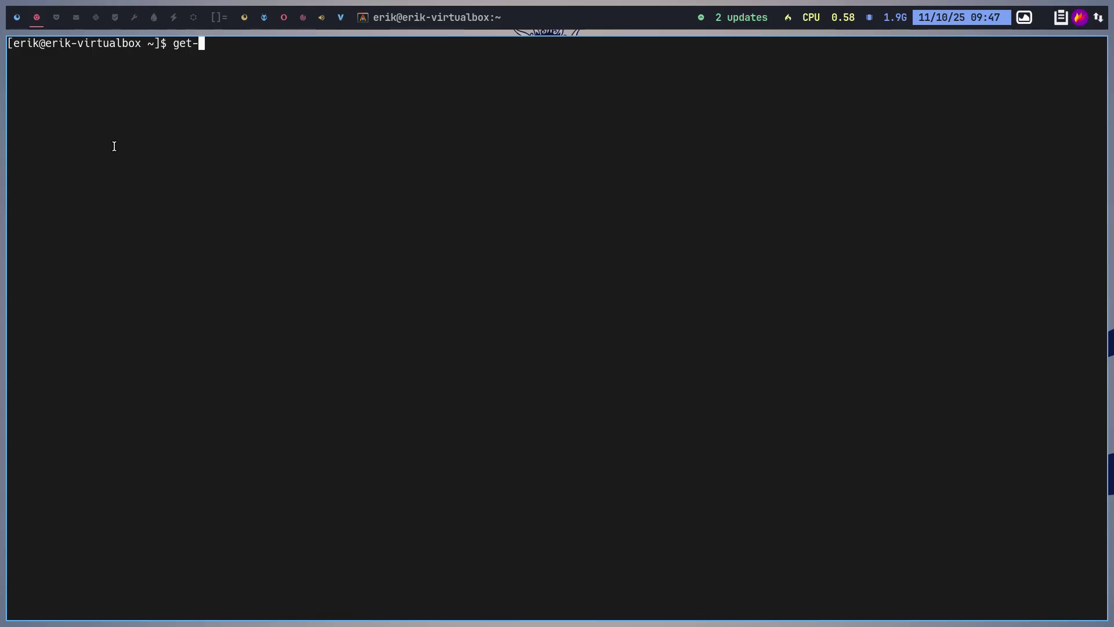
pyautogui.write('kir')
pyautogui.press('Tab')
pyautogui.press('Return')
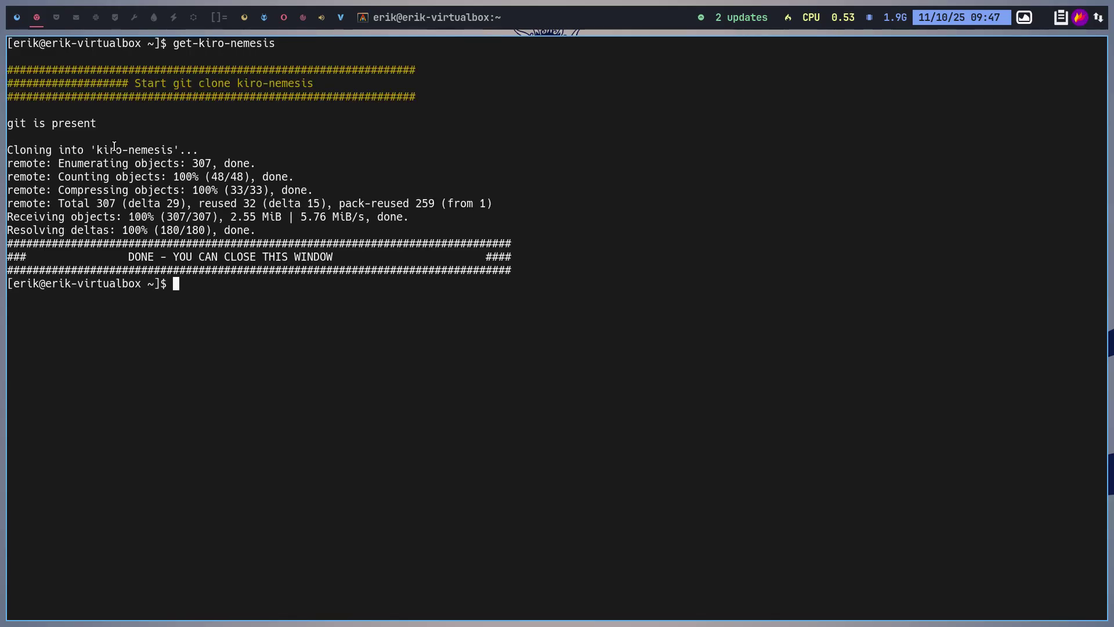
# - Close the terminal, open Thunar with hidden files off, and browse into DATA/kiro-nemesis
pyautogui.press('super+q')
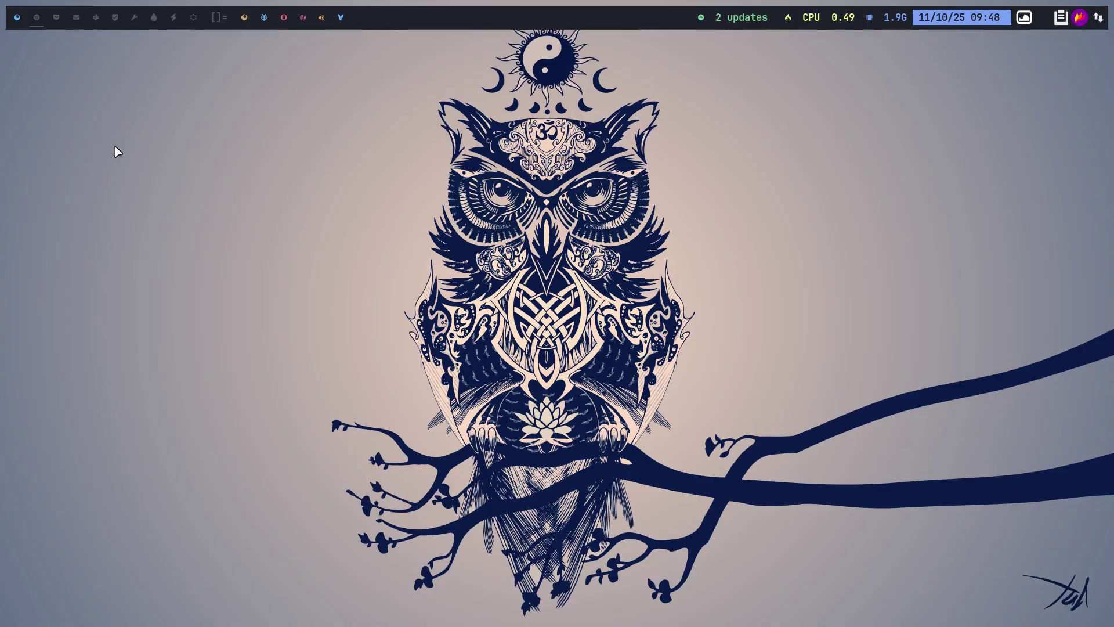
pyautogui.press('super+shift+Return')
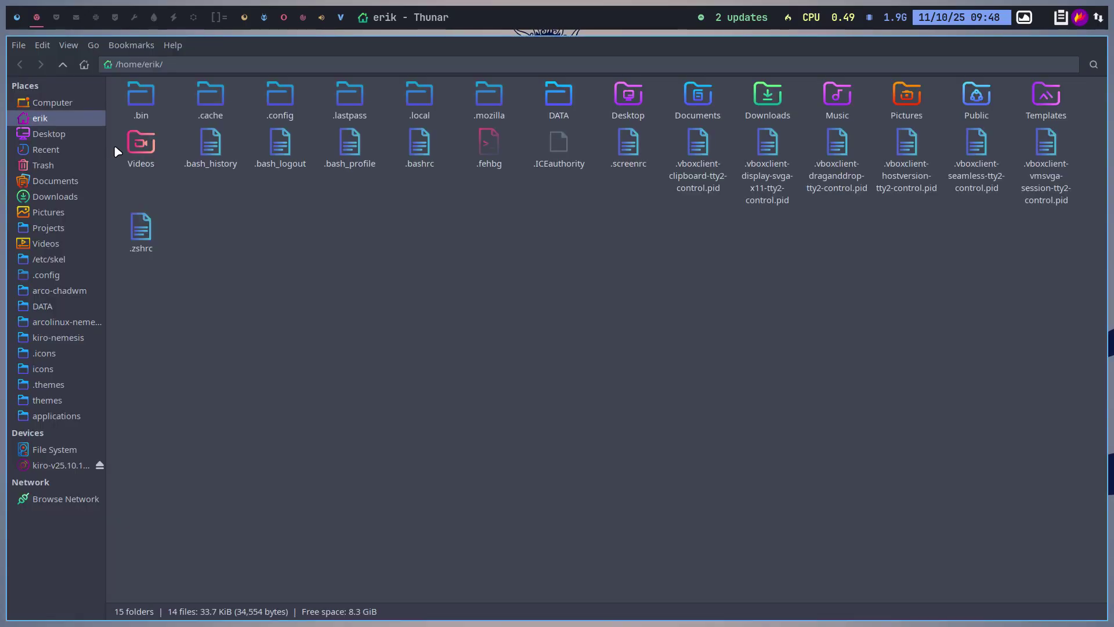
pyautogui.hotkey('ctrl', 'h')
pyautogui.doubleClick(142, 102)
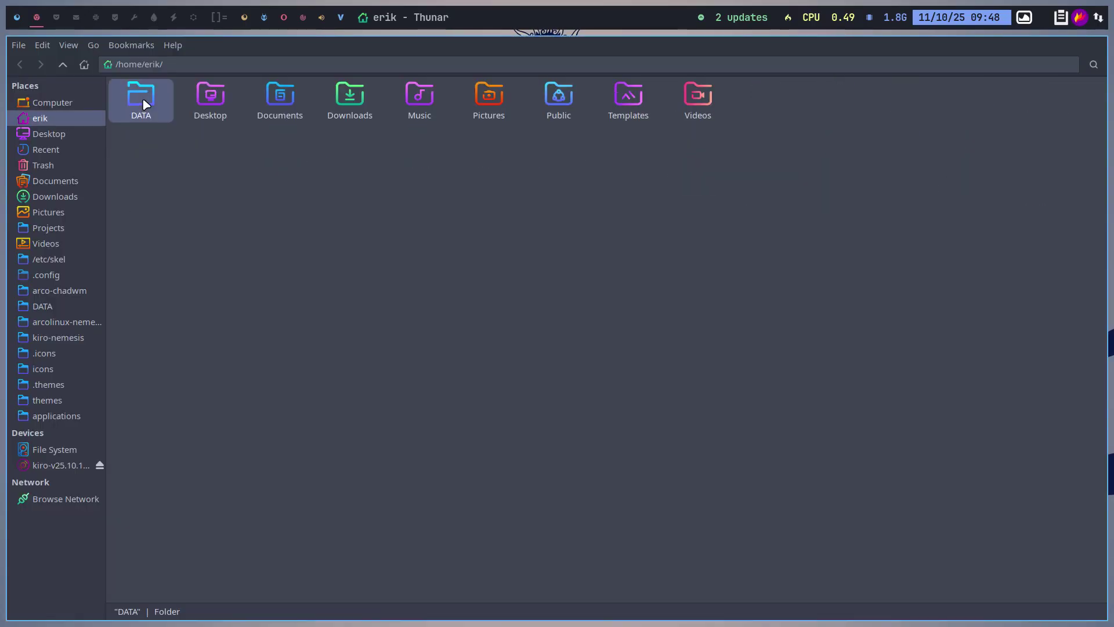
pyautogui.doubleClick(142, 98)
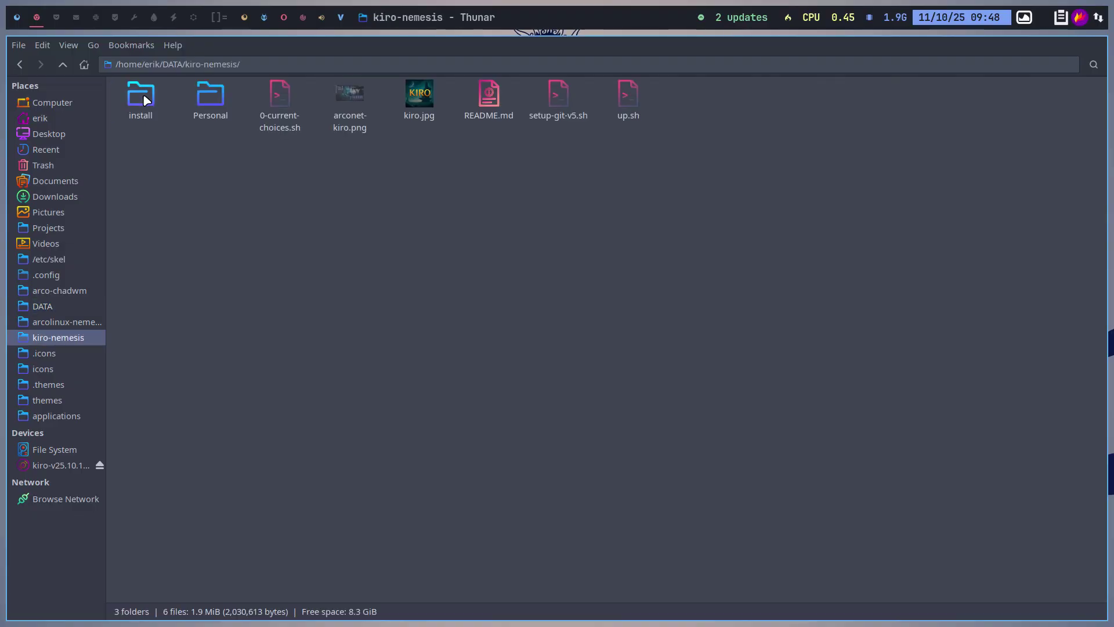
pyautogui.rightClick(313, 183)
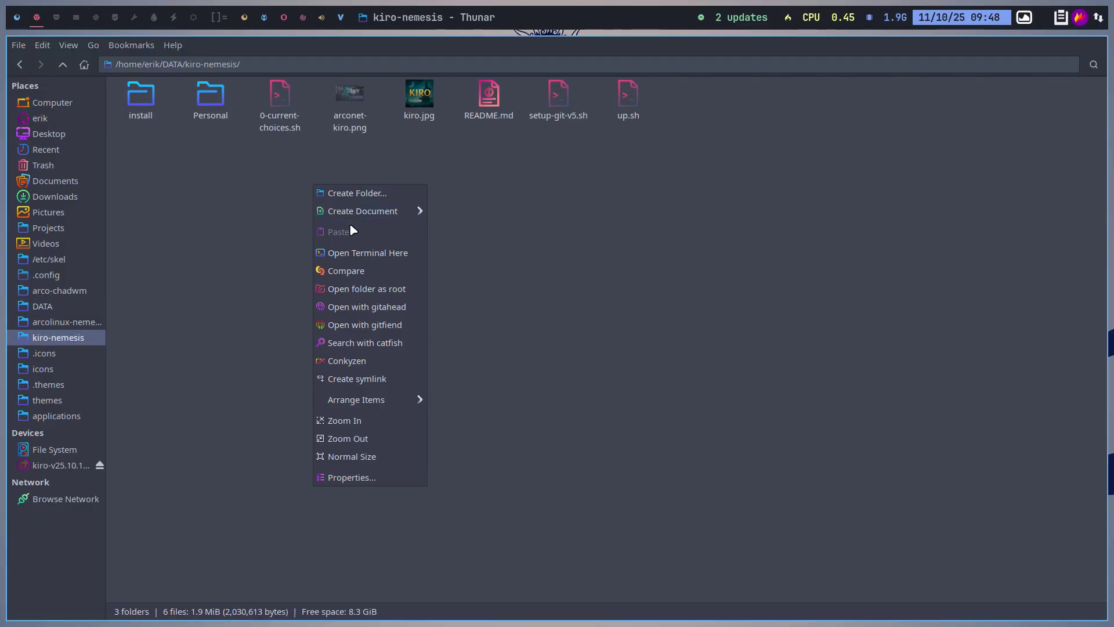
# - Open a terminal in kiro-nemesis and run ./0-current-choices.sh with the sudo password
pyautogui.click(374, 254)
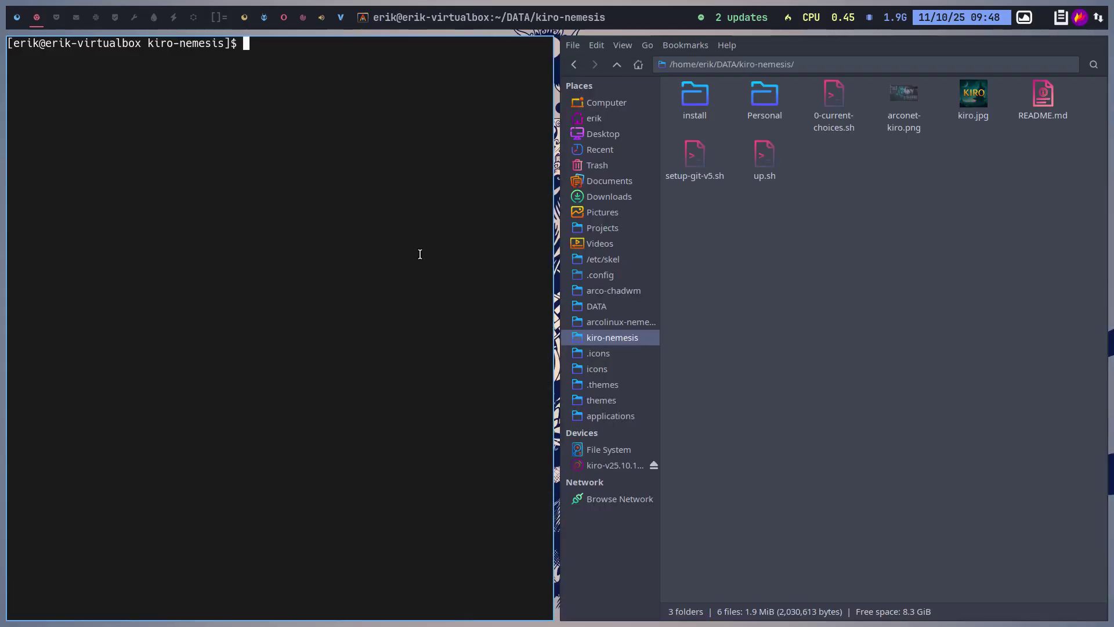
pyautogui.write('./0')
pyautogui.press('Tab')
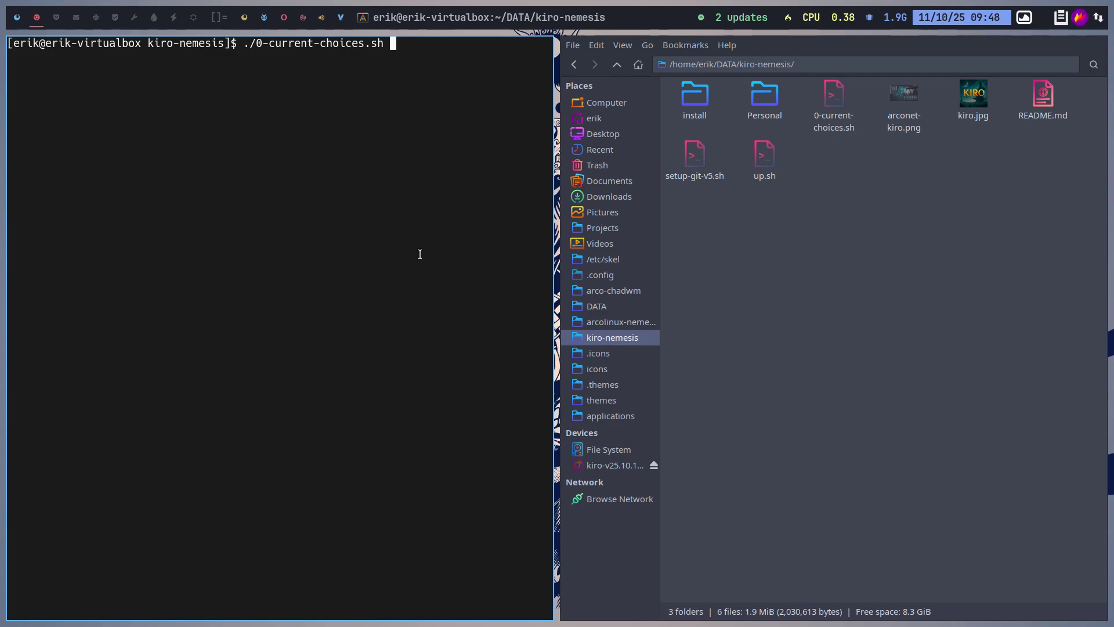
pyautogui.press('Return')
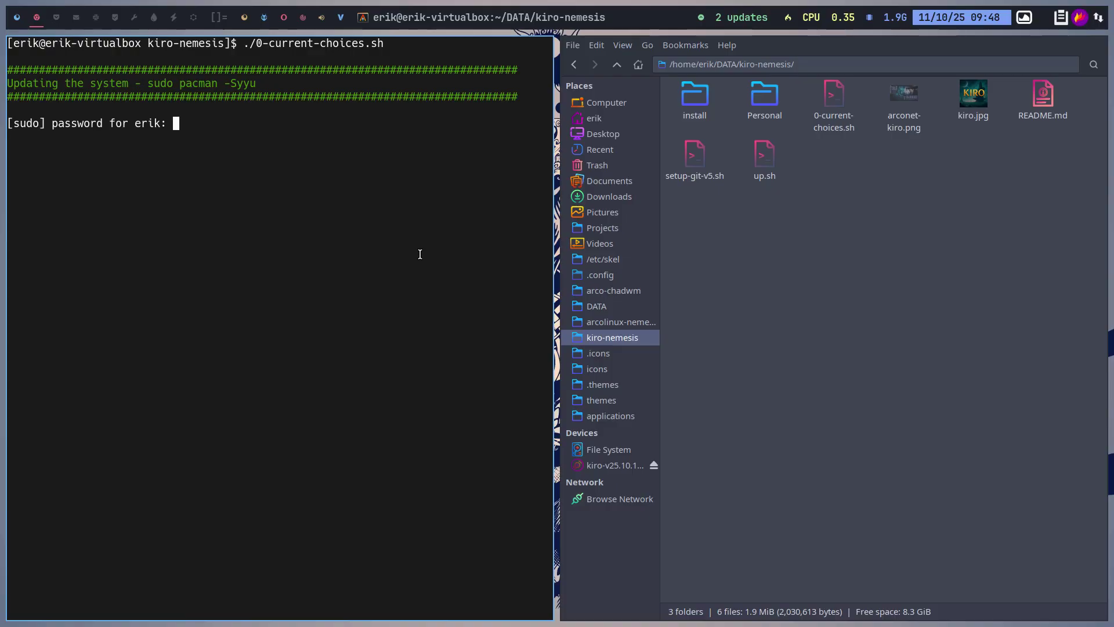
pyautogui.press('Return')
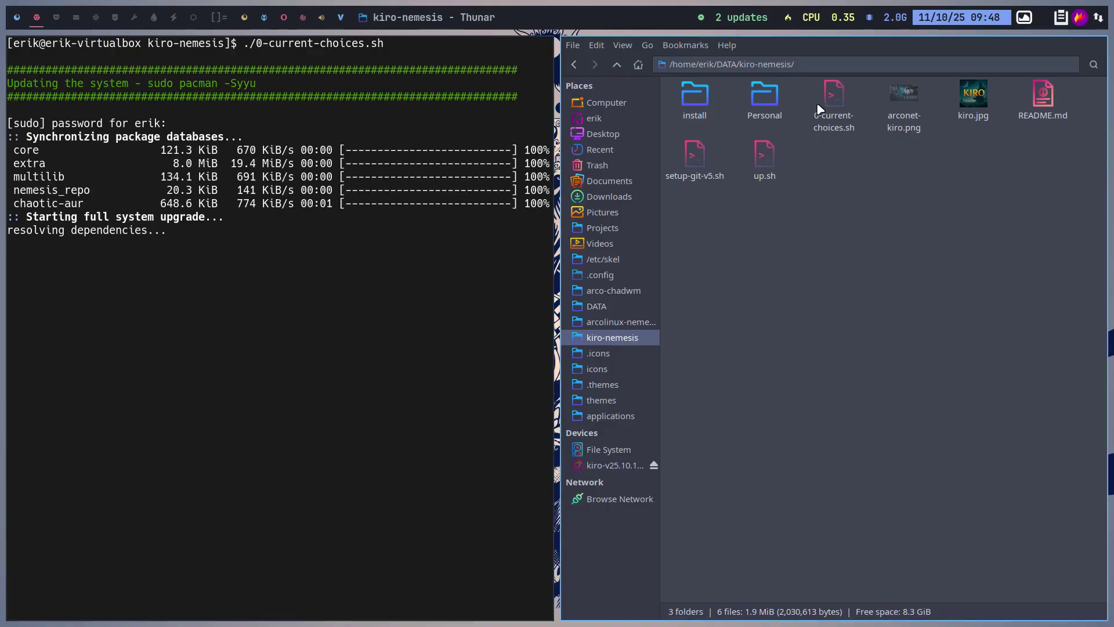
# - Open 0-current-choices.sh in Sublime Text from Thunar
pyautogui.click(834, 96)
pyautogui.rightClick(834, 96)
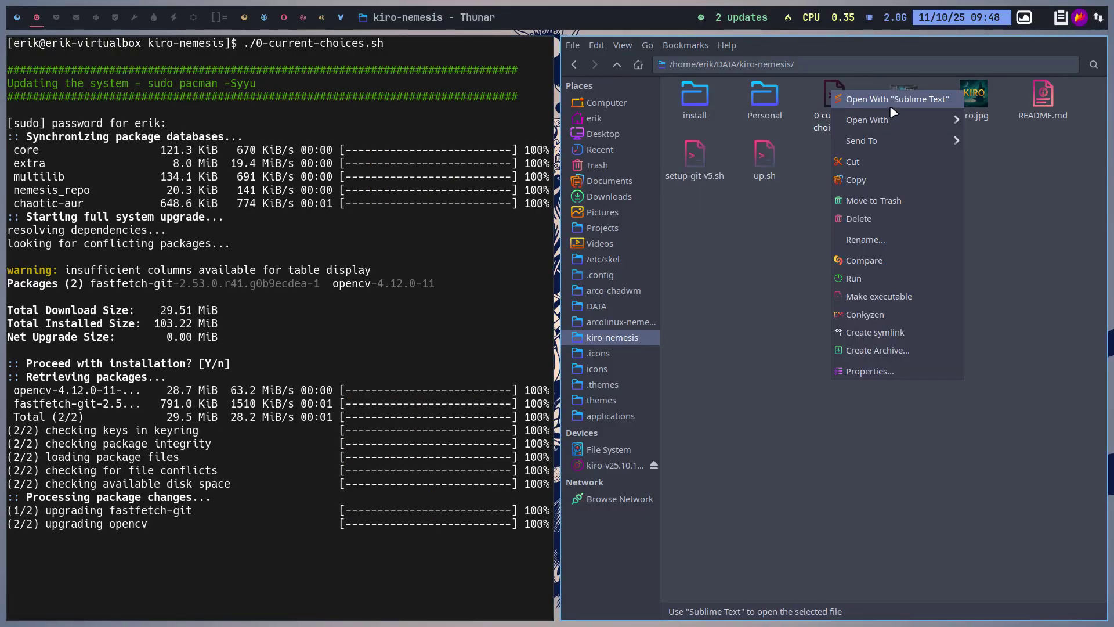
pyautogui.press('Escape')
pyautogui.press('Return')
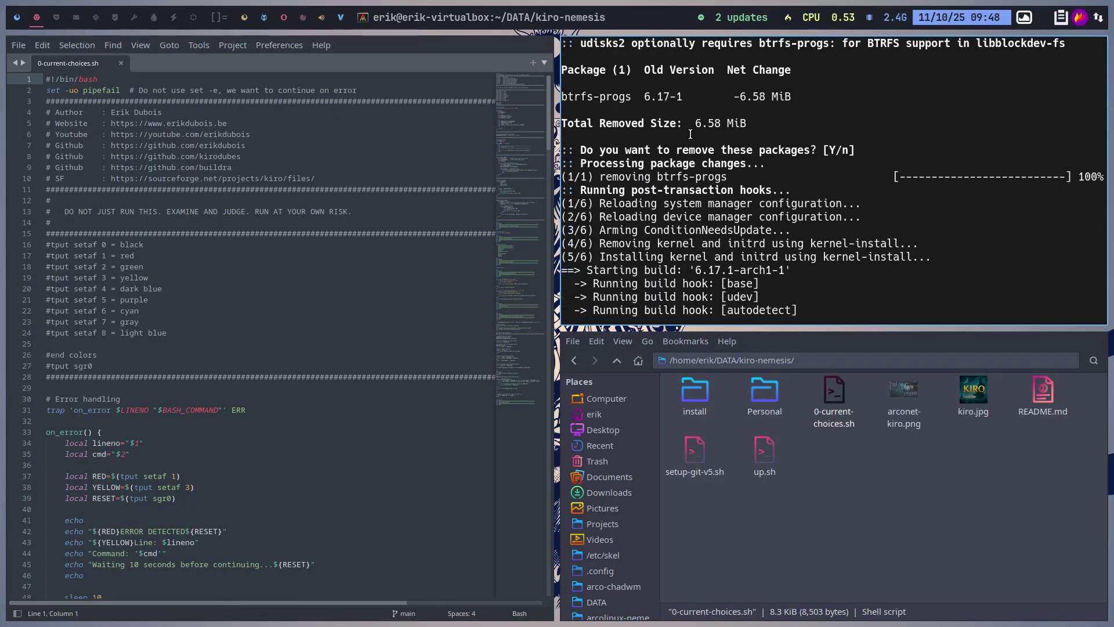
# - Highlight the btrfs-progs, insync and opera-ffmpeg-codecs names and enlarge Sublime Text's font
pyautogui.doubleClick(629, 100)
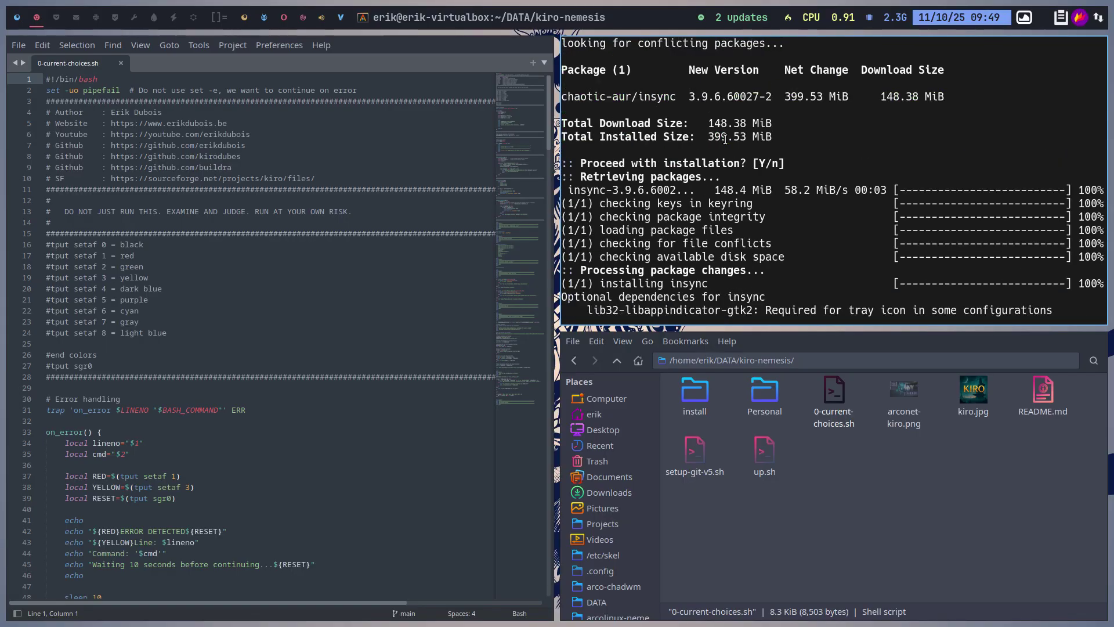
pyautogui.moveTo(637, 96); pyautogui.dragTo(676, 96)
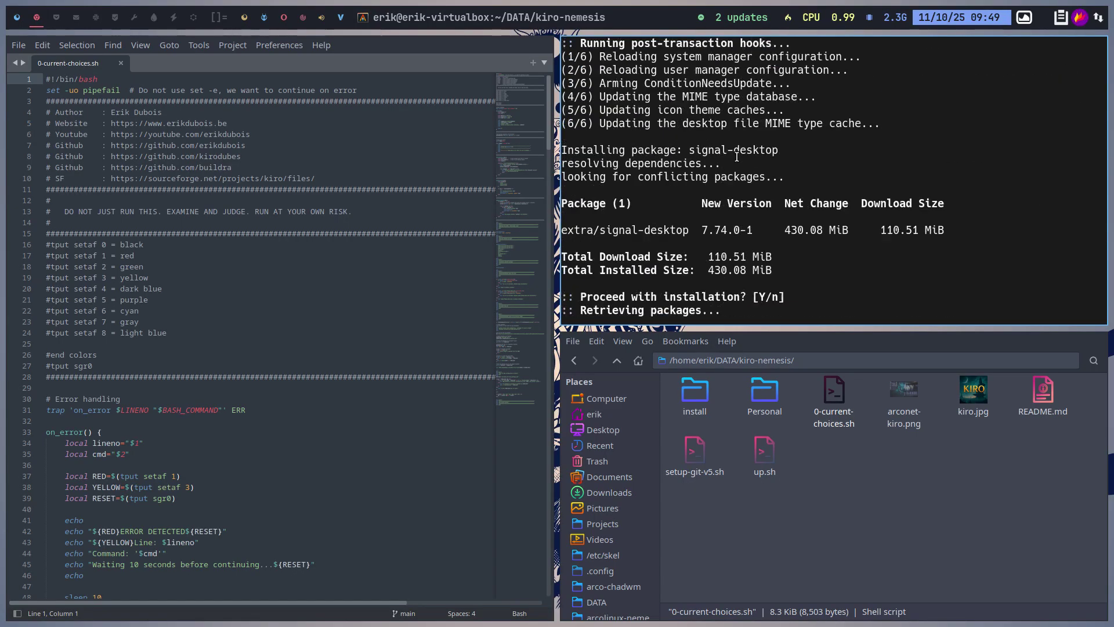
pyautogui.hotkey('ctrl', '=')
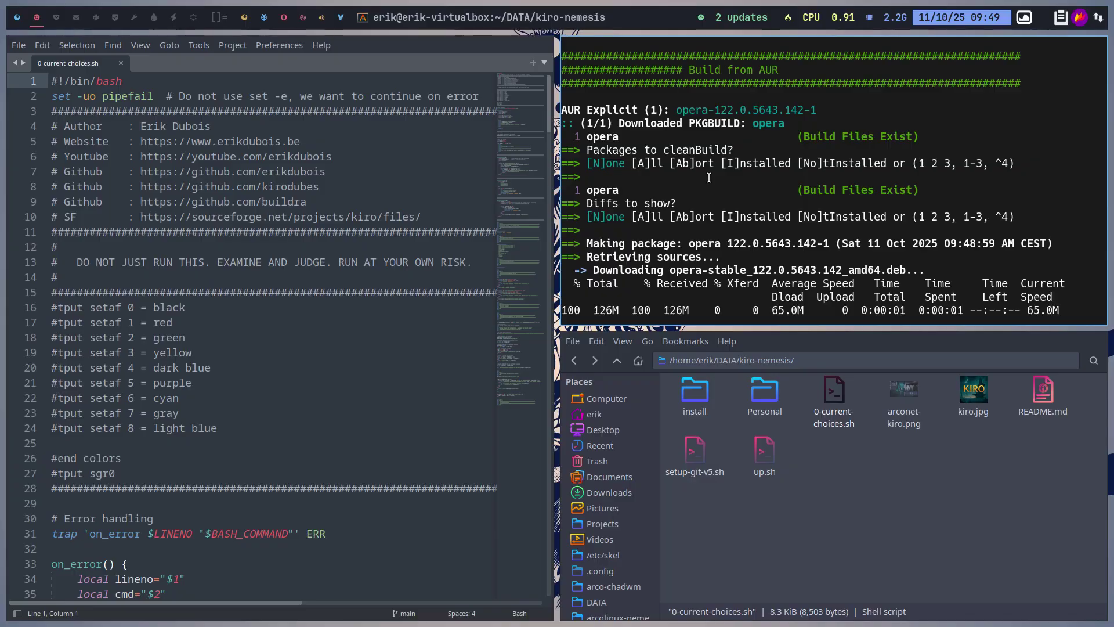
pyautogui.moveTo(754, 123); pyautogui.dragTo(784, 123)
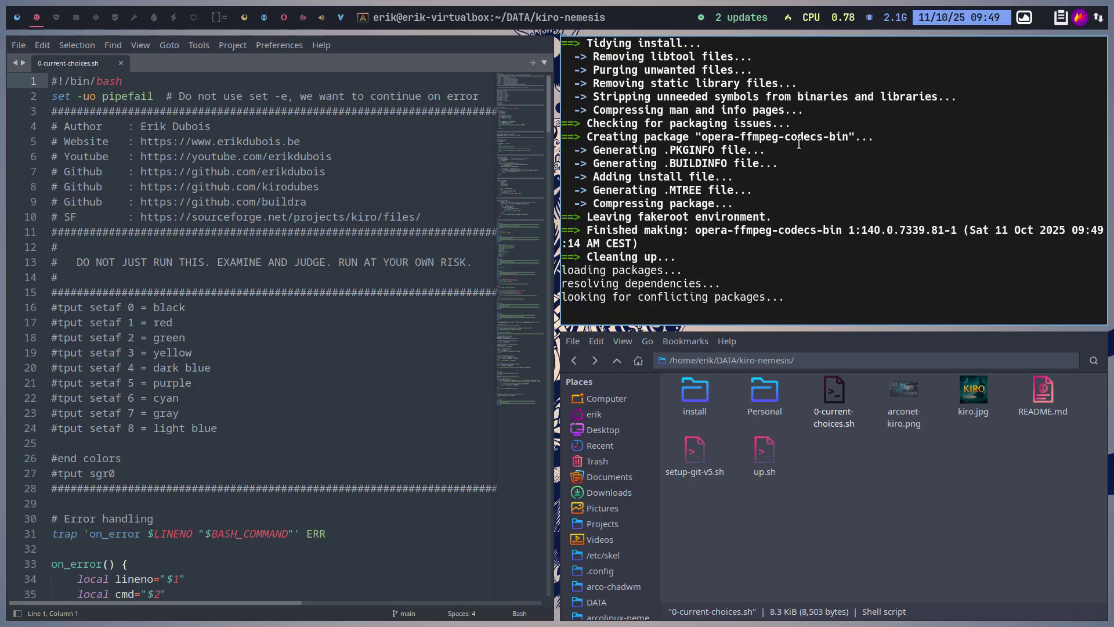
pyautogui.moveTo(734, 229); pyautogui.dragTo(842, 230)
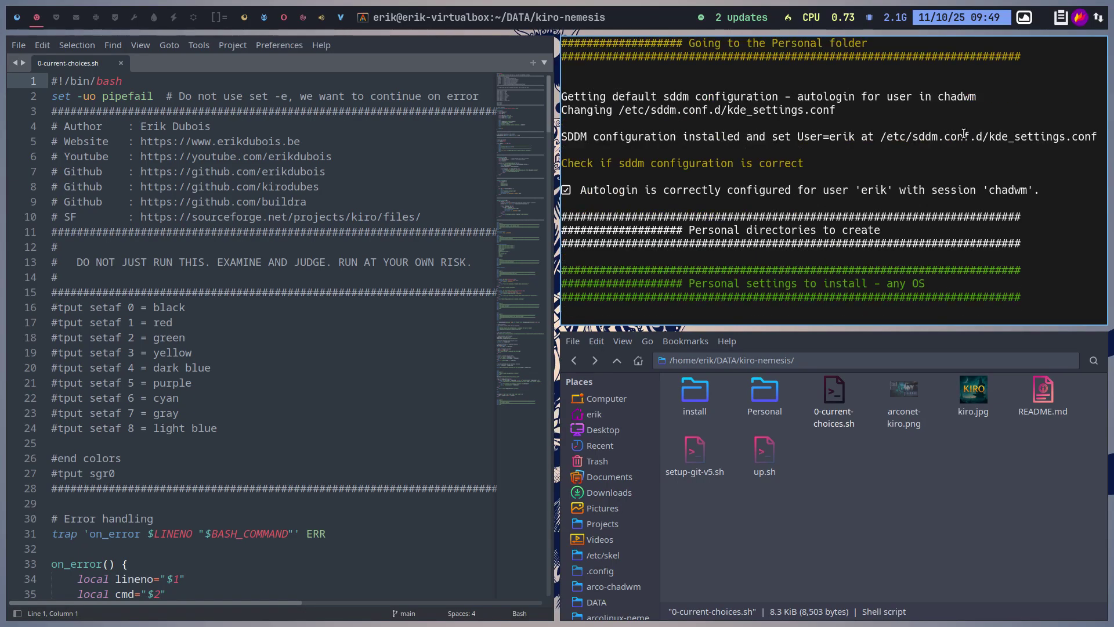
# - Highlight the sddm.conf.d/kde_settings.conf path and the autologin confirmation line, then deselect
pyautogui.moveTo(912, 135); pyautogui.dragTo(1099, 136)
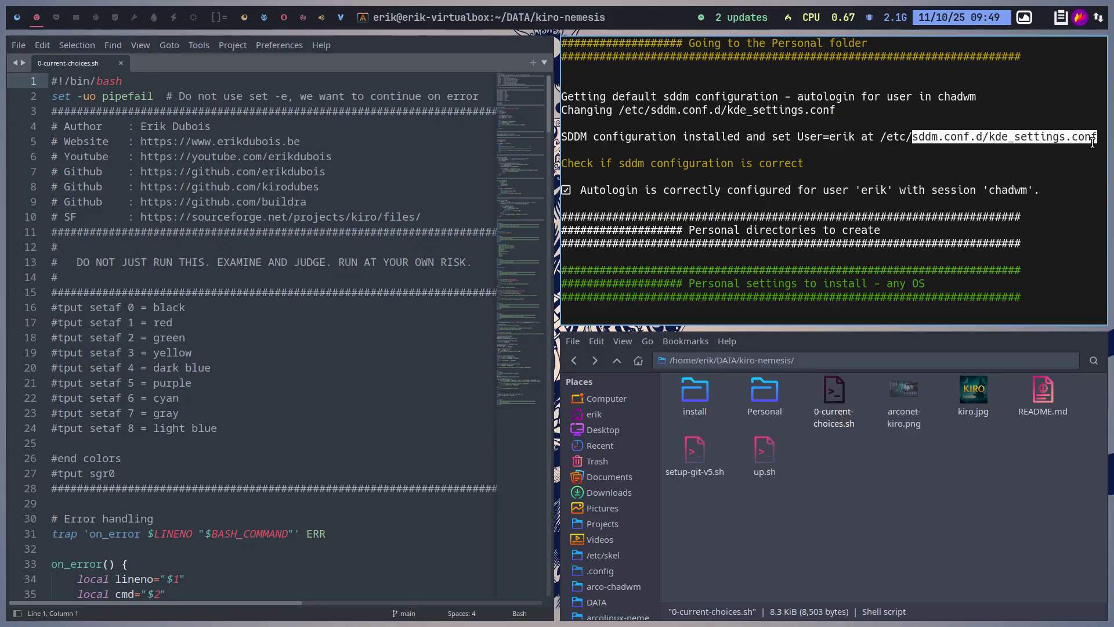
pyautogui.doubleClick(874, 190)
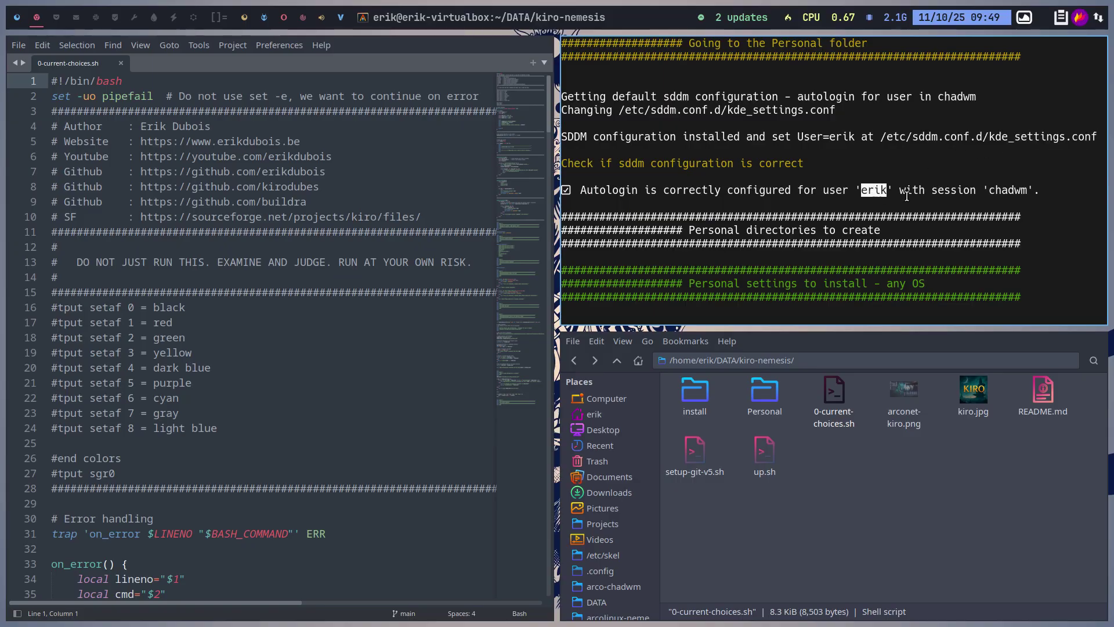
pyautogui.moveTo(593, 190); pyautogui.dragTo(1032, 190)
pyautogui.click(1034, 193)
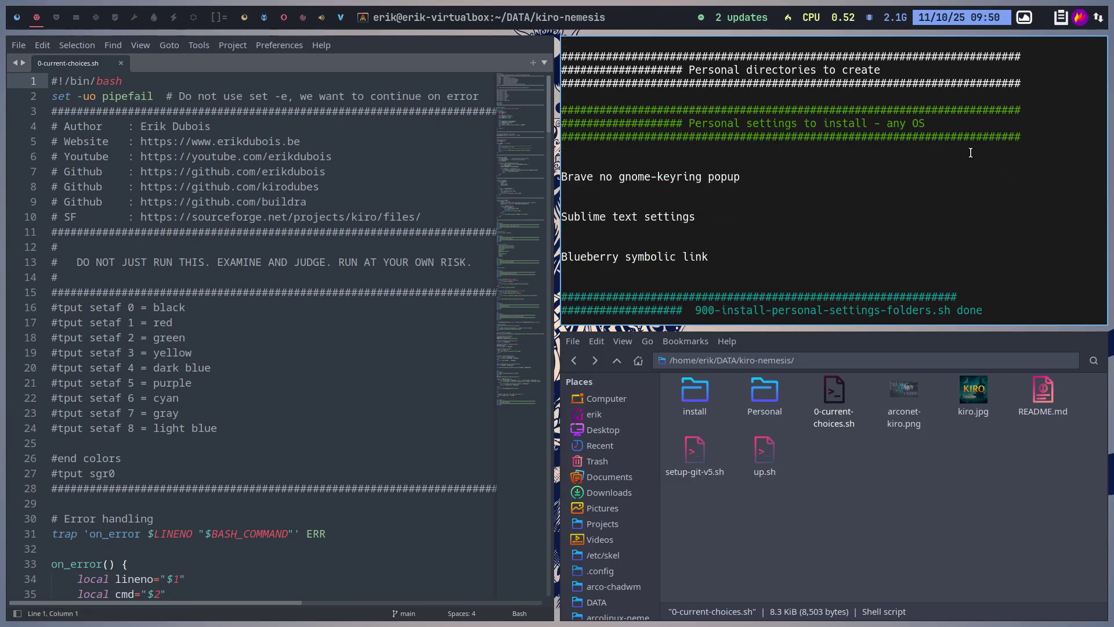
# - Scroll through the terminal output down to the Fish shell prompt
pyautogui.scroll(3, 970, 153)
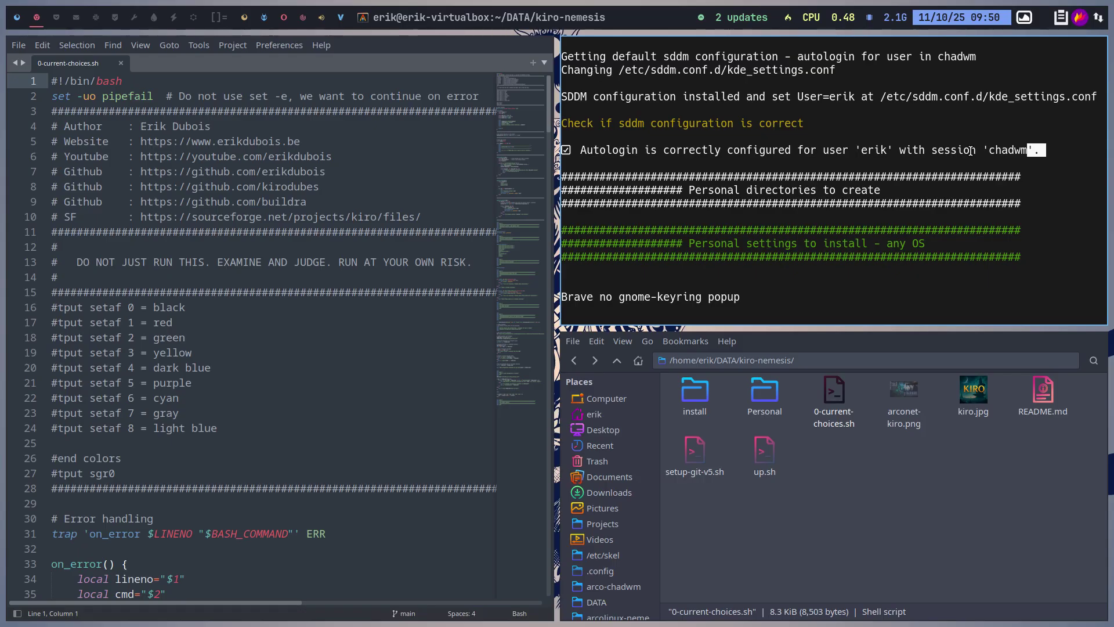
pyautogui.scroll(-5, 970, 153)
pyautogui.scroll(-3, 969, 145)
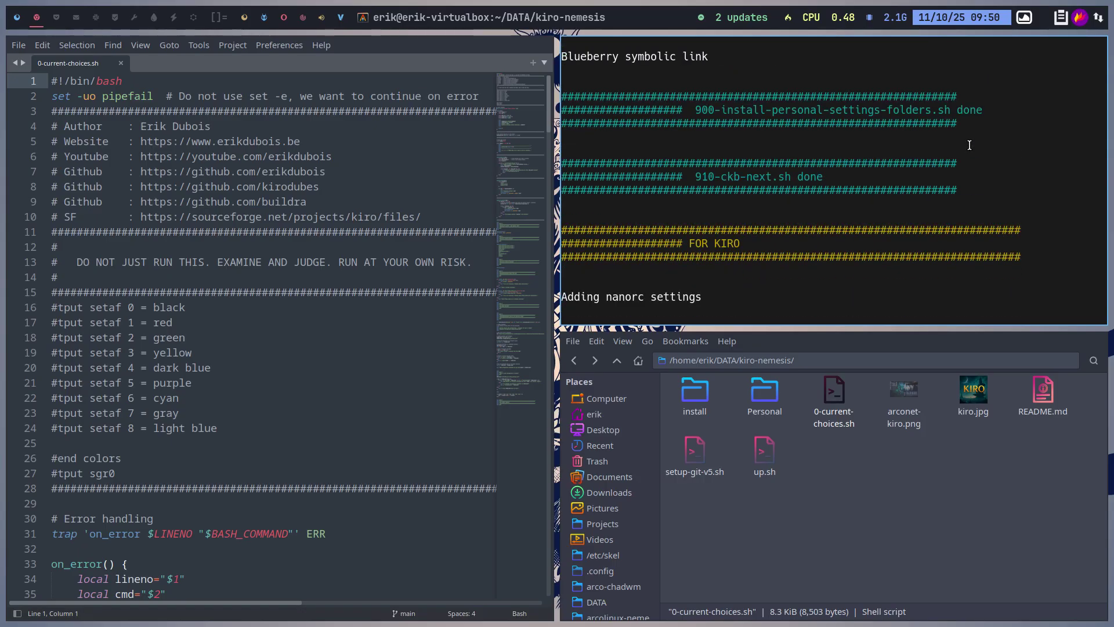
pyautogui.scroll(-3, 969, 144)
pyautogui.scroll(-3, 762, 87)
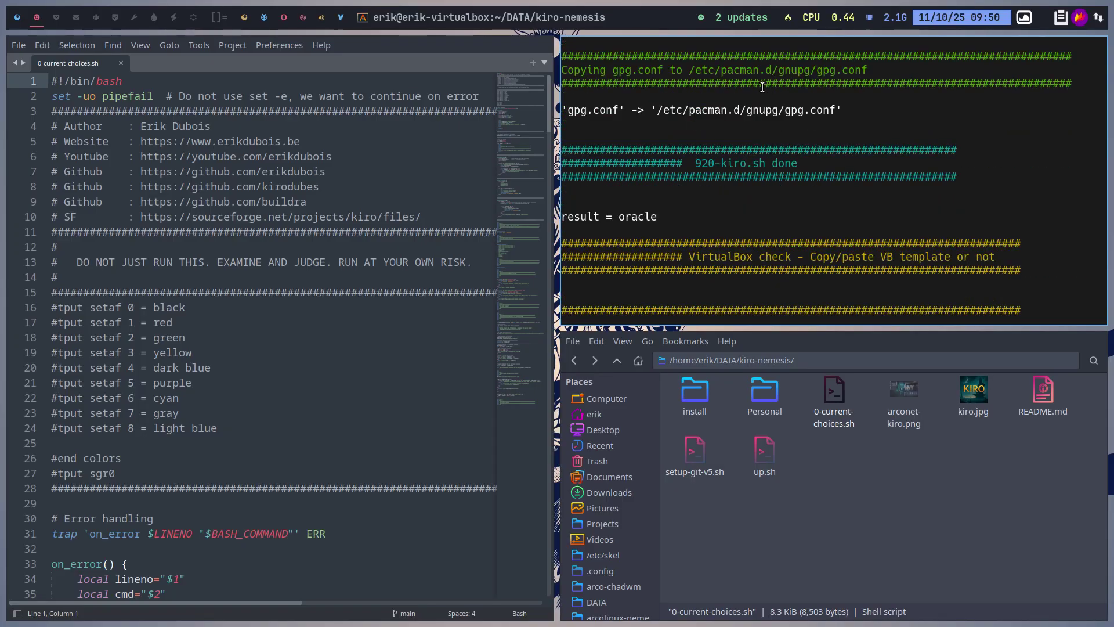
pyautogui.scroll(-5, 750, 201)
pyautogui.scroll(-5, 750, 202)
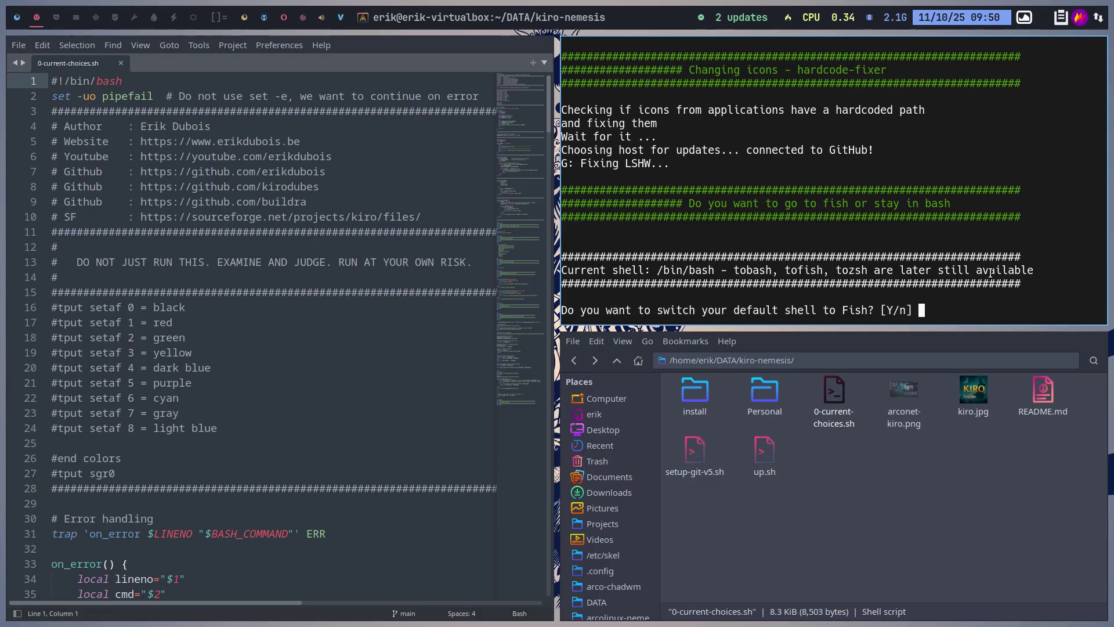
# - Answer y to the prompt to switch the default shell to Fish
pyautogui.write('y')
pyautogui.press('Return')
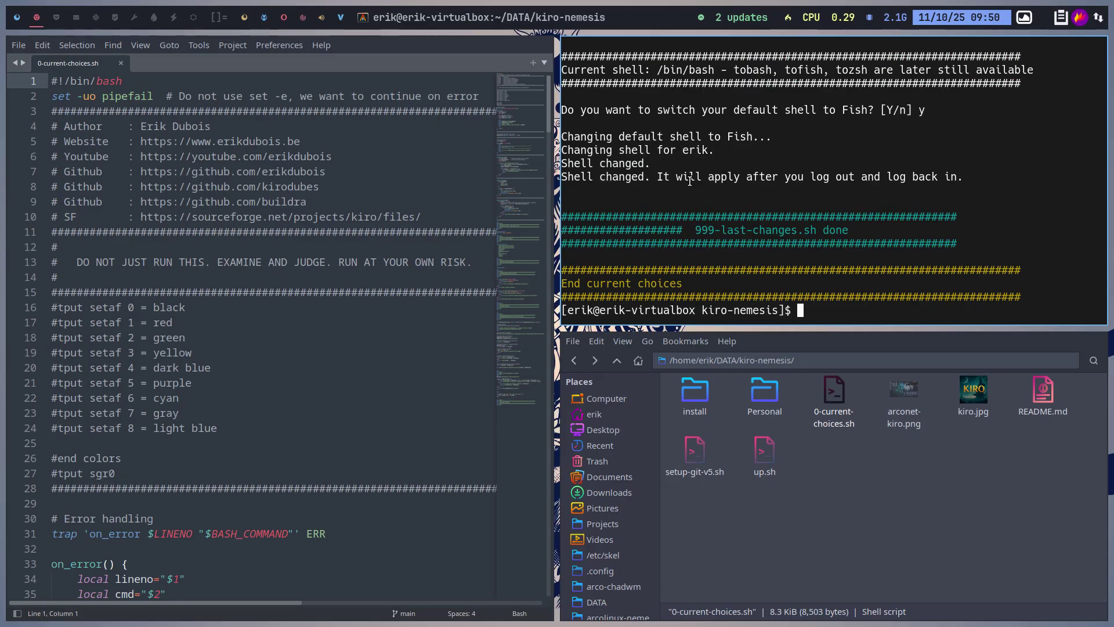
pyautogui.moveTo(649, 451)
# - Close the open windows and run fastfetch (ff) in a new terminal, noting shell bash 5.3.3
pyautogui.press('super+q')
pyautogui.press('super+q')
pyautogui.press('super+q')
pyautogui.press('super+Return')
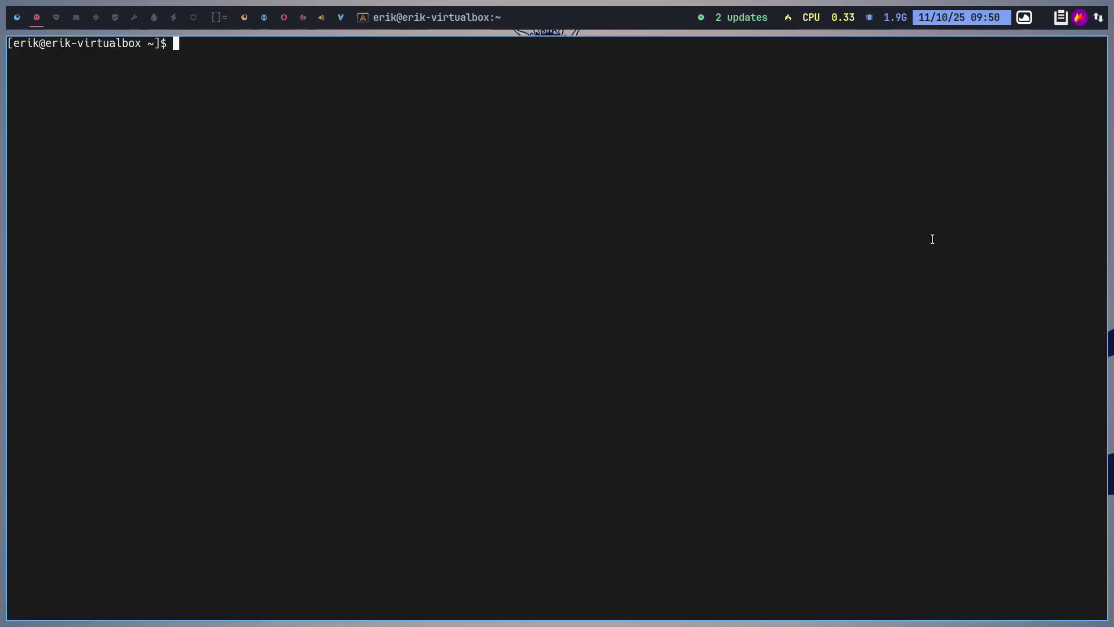
pyautogui.write('ff')
pyautogui.press('Return')
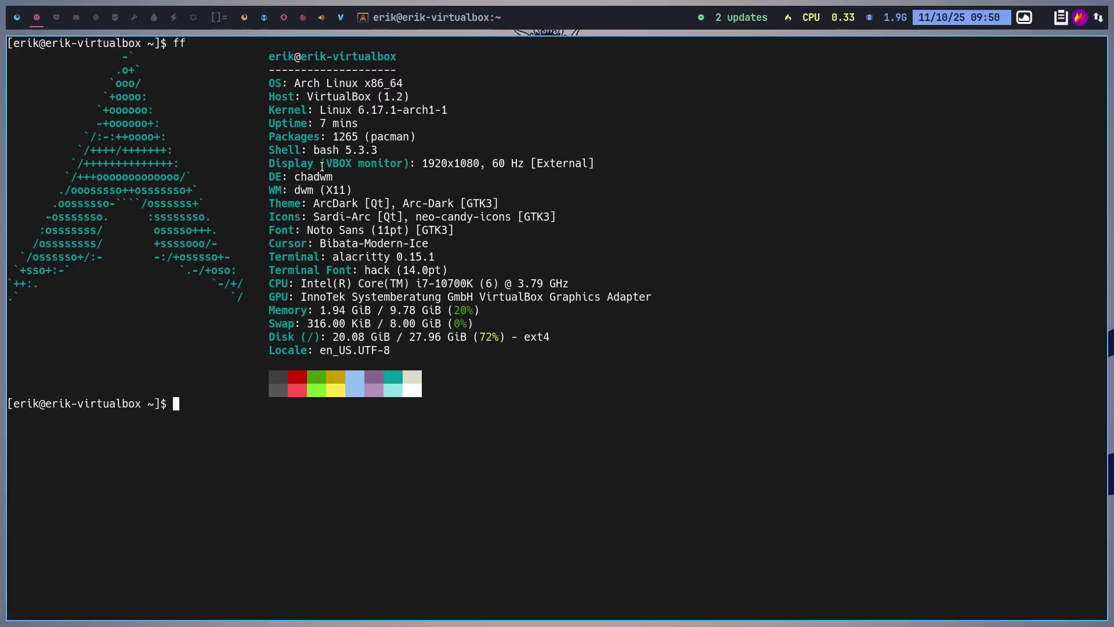
pyautogui.moveTo(312, 150); pyautogui.dragTo(377, 150)
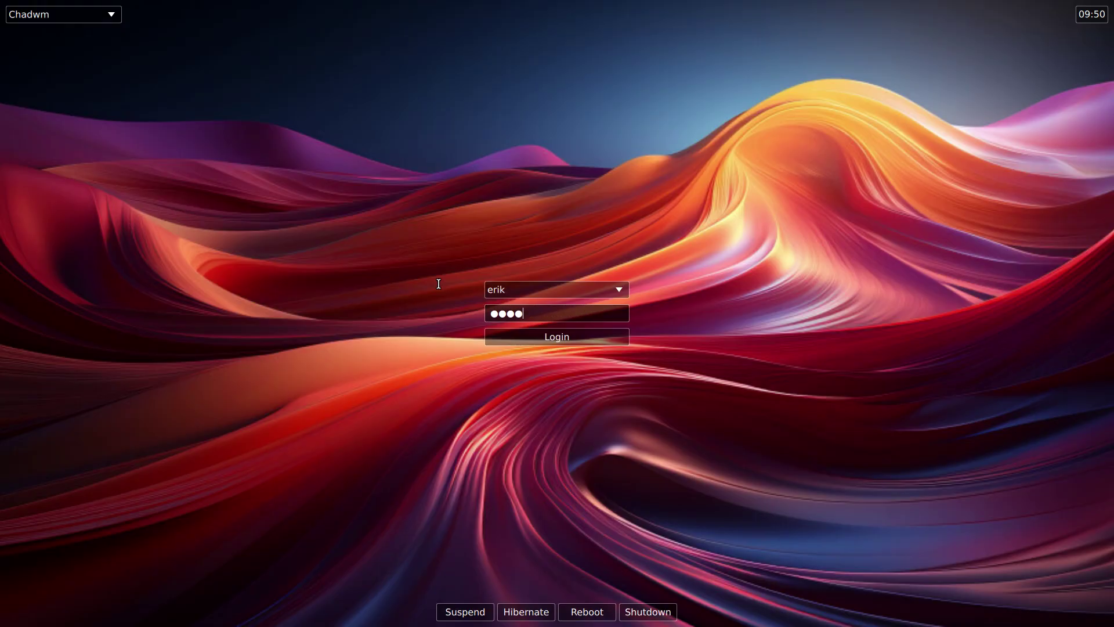
# - Log back in, run fastfetch again and highlight the shell line showing fish 4.1.2
pyautogui.press('Return')
pyautogui.press('super+Return')
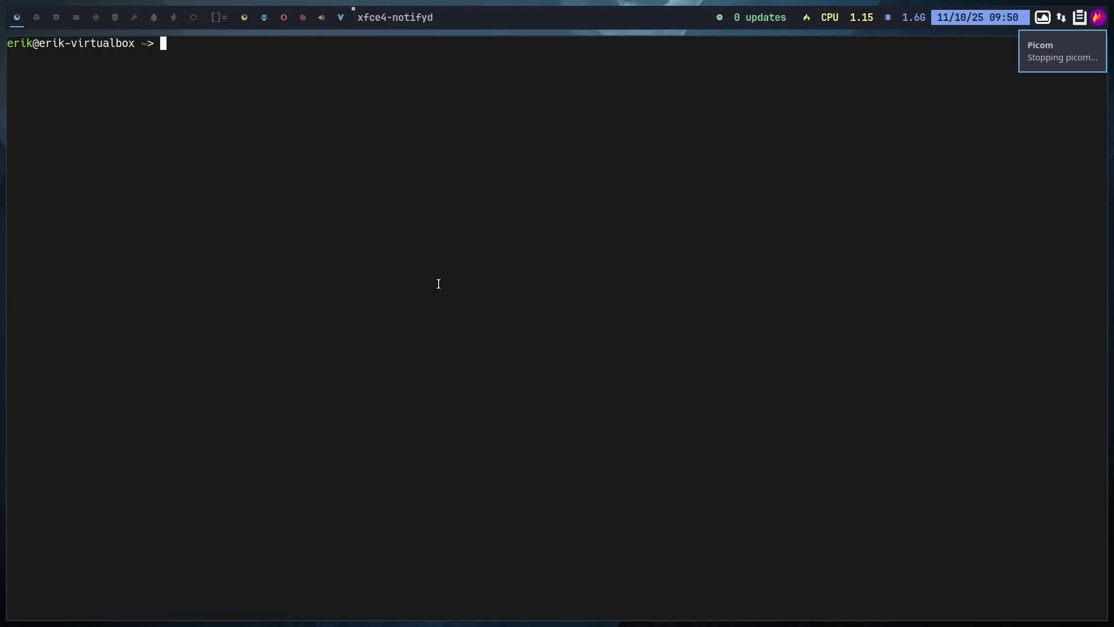
pyautogui.write('ff')
pyautogui.press('Return')
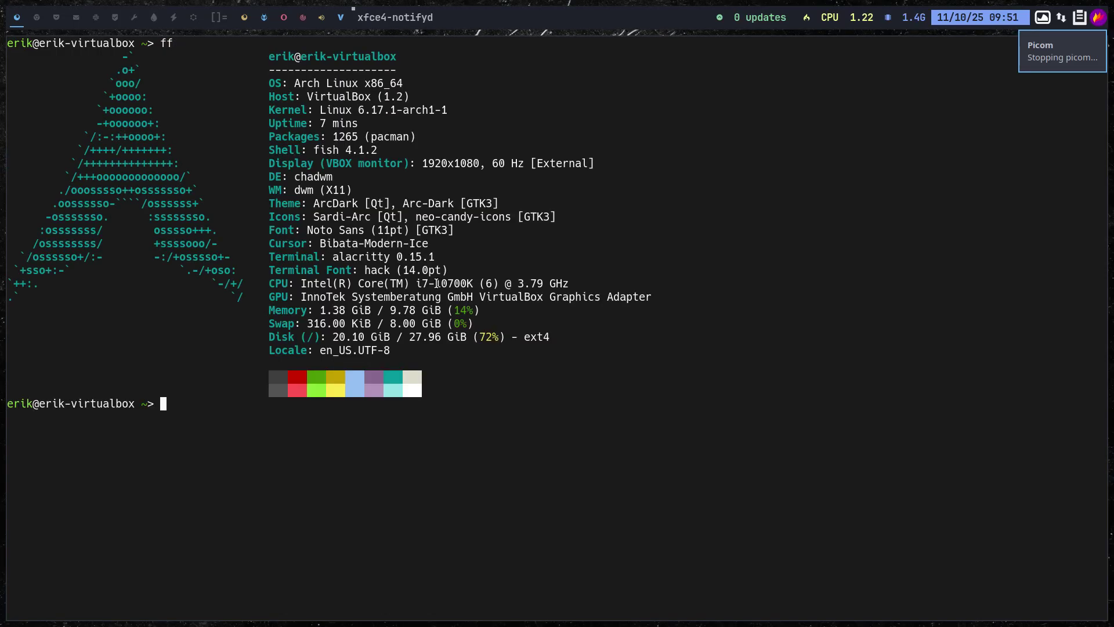
pyautogui.moveTo(314, 150); pyautogui.dragTo(378, 152)
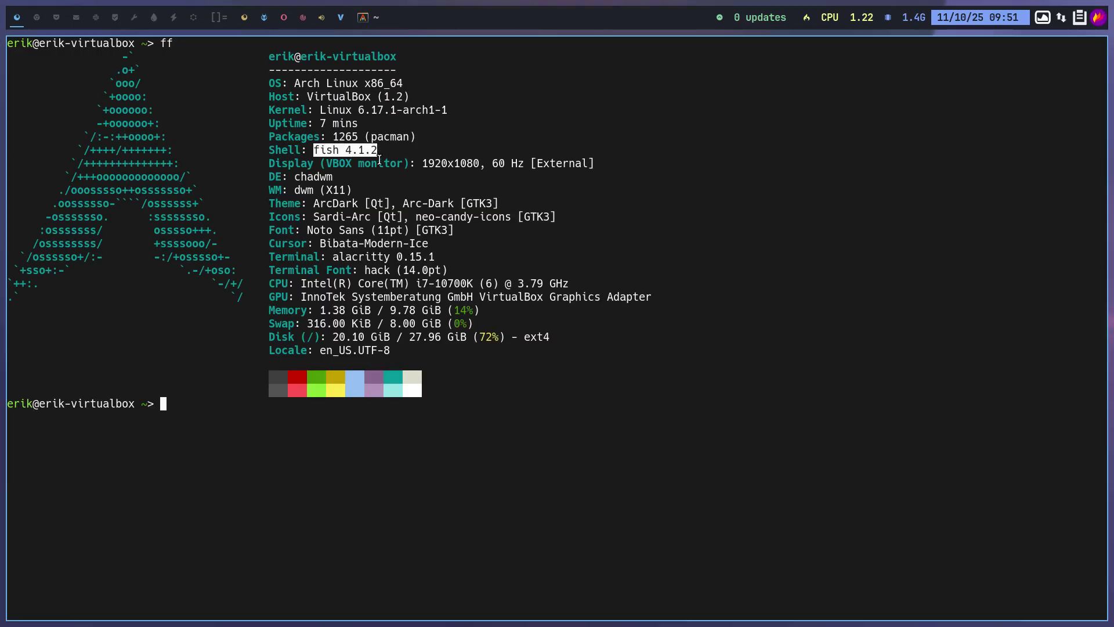
pyautogui.click(258, 486)
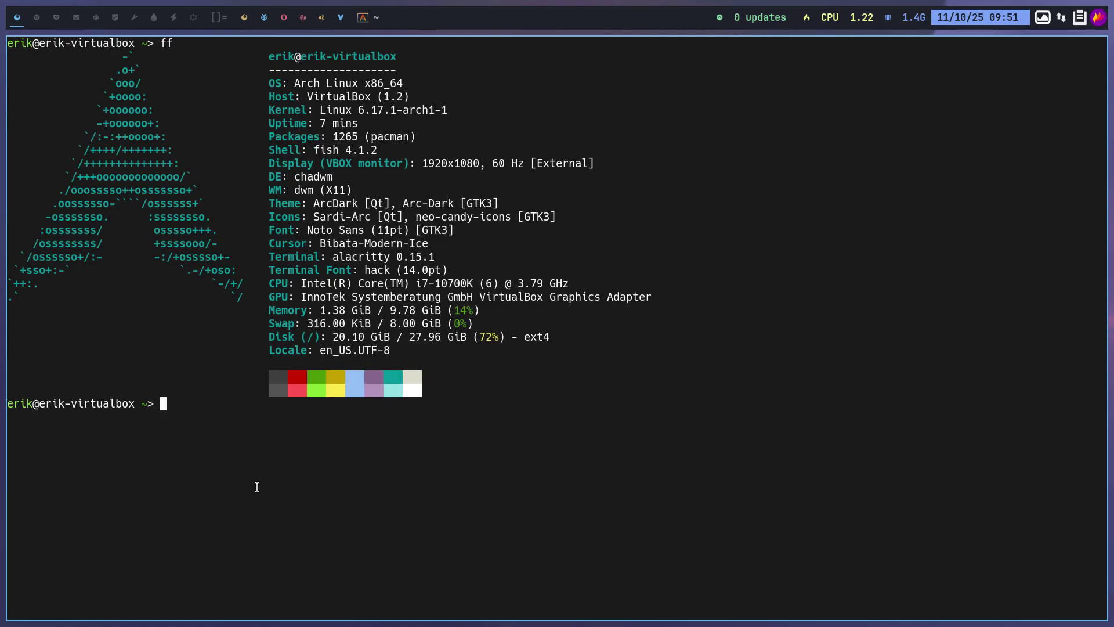
# - Build the command sudo pacman -Sl using the option completions
pyautogui.write('sudo pacman -R')
pyautogui.press('Tab')
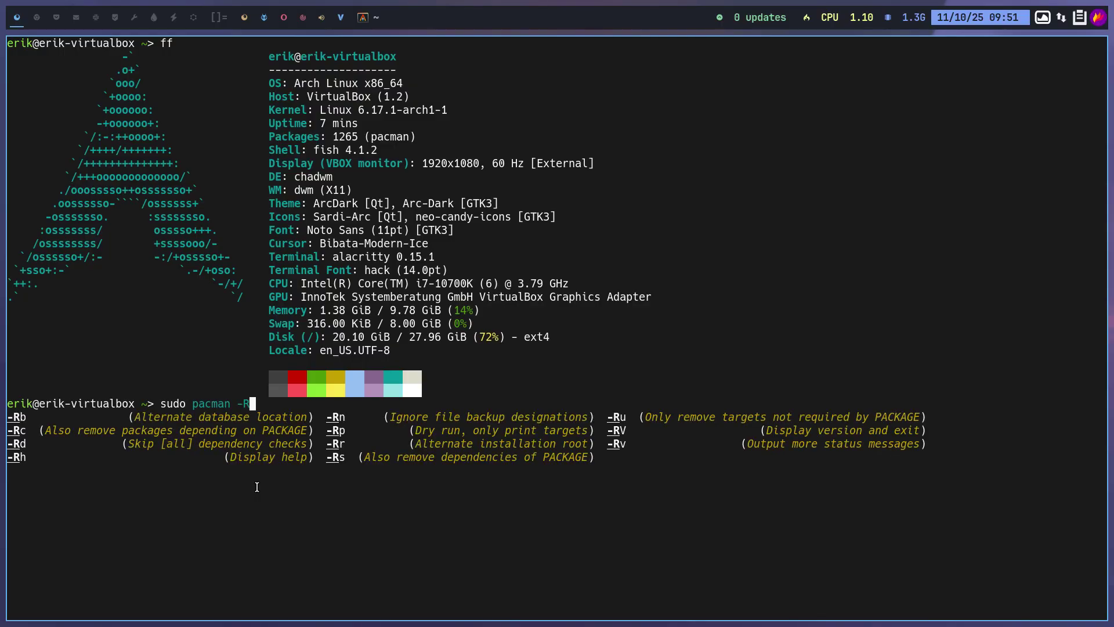
pyautogui.press('Tab')
pyautogui.press('Tab')
pyautogui.press('Tab')
pyautogui.press('Tab')
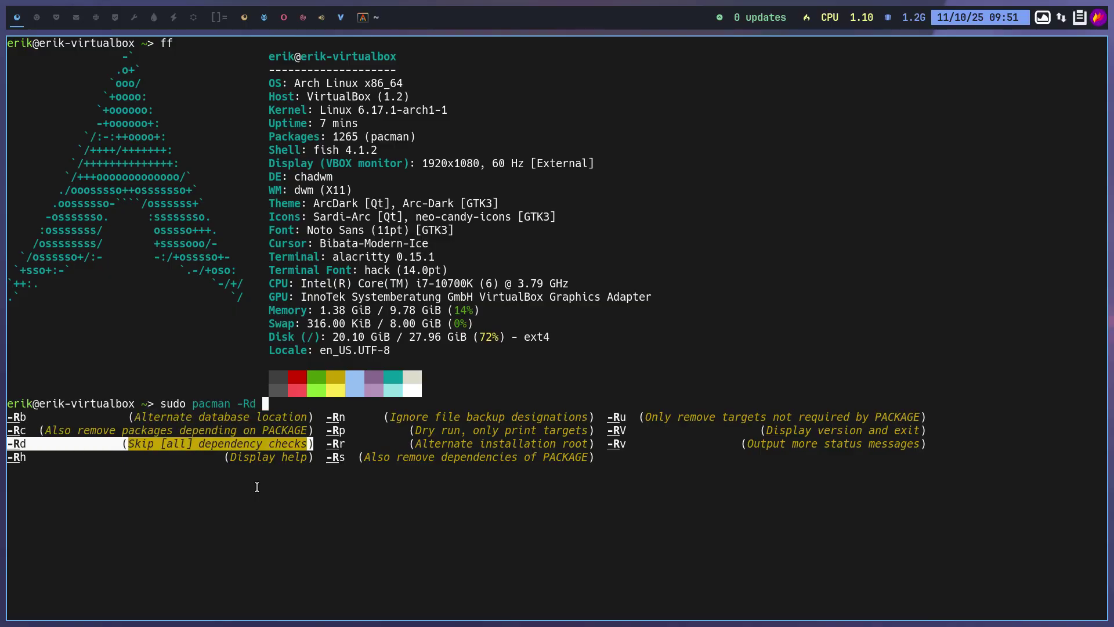
pyautogui.press('BackSpace')
pyautogui.press('BackSpace')
pyautogui.press('BackSpace')
pyautogui.write('S')
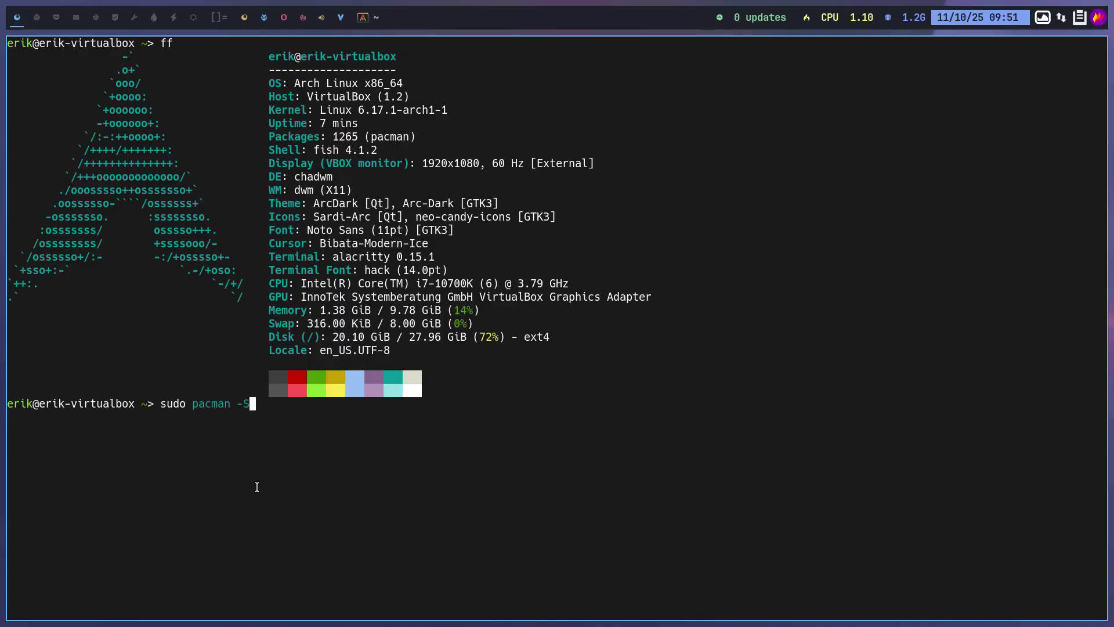
pyautogui.press('Tab')
pyautogui.press('Tab')
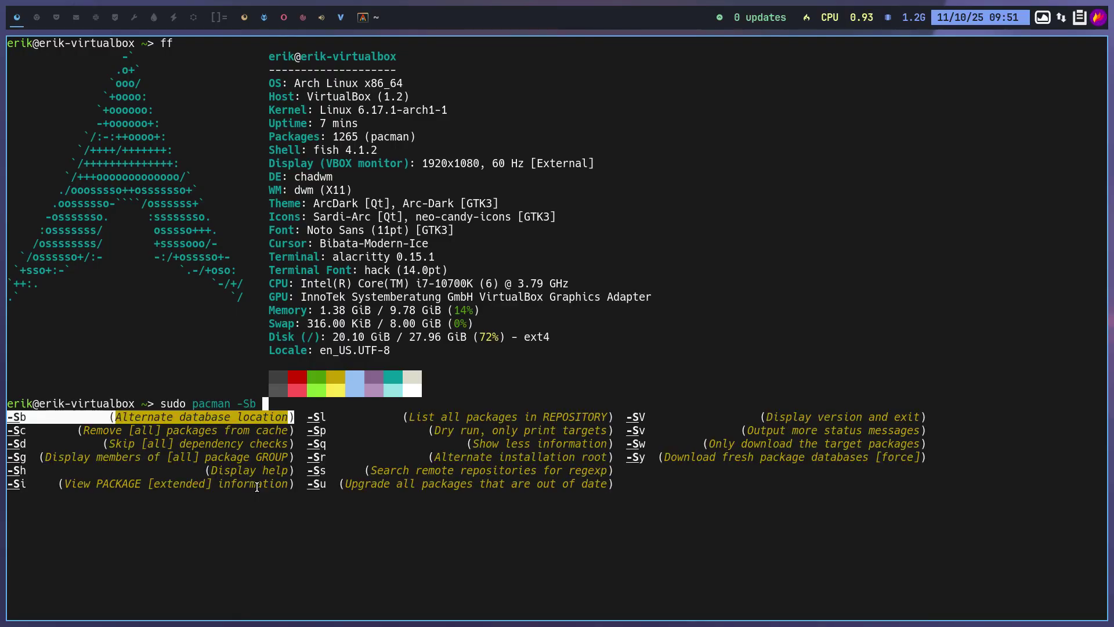
pyautogui.press('Tab')
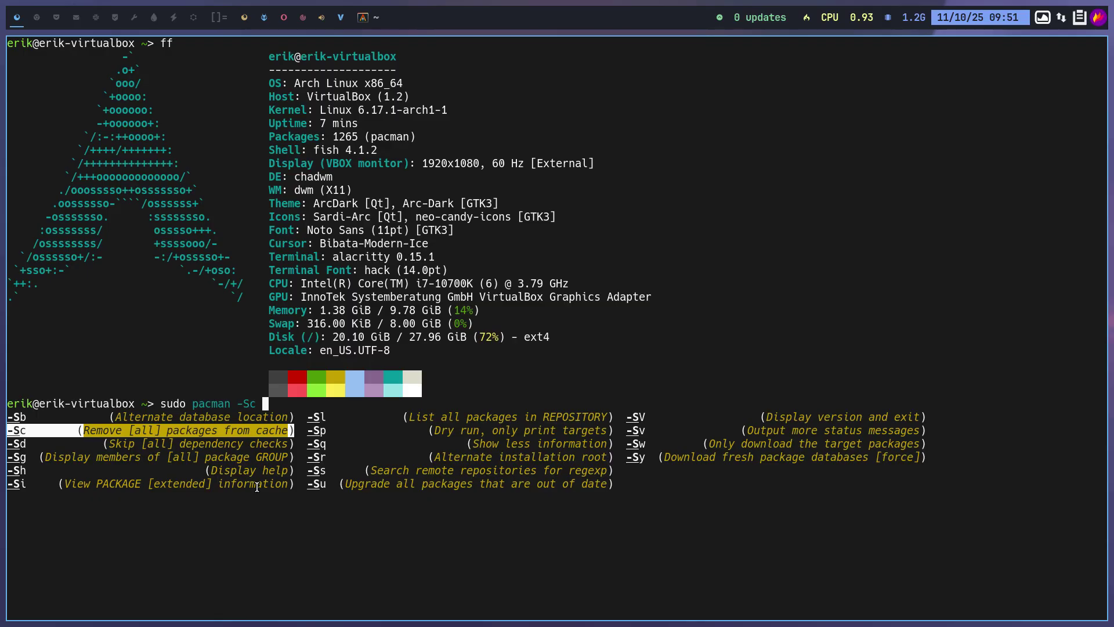
pyautogui.press('Tab')
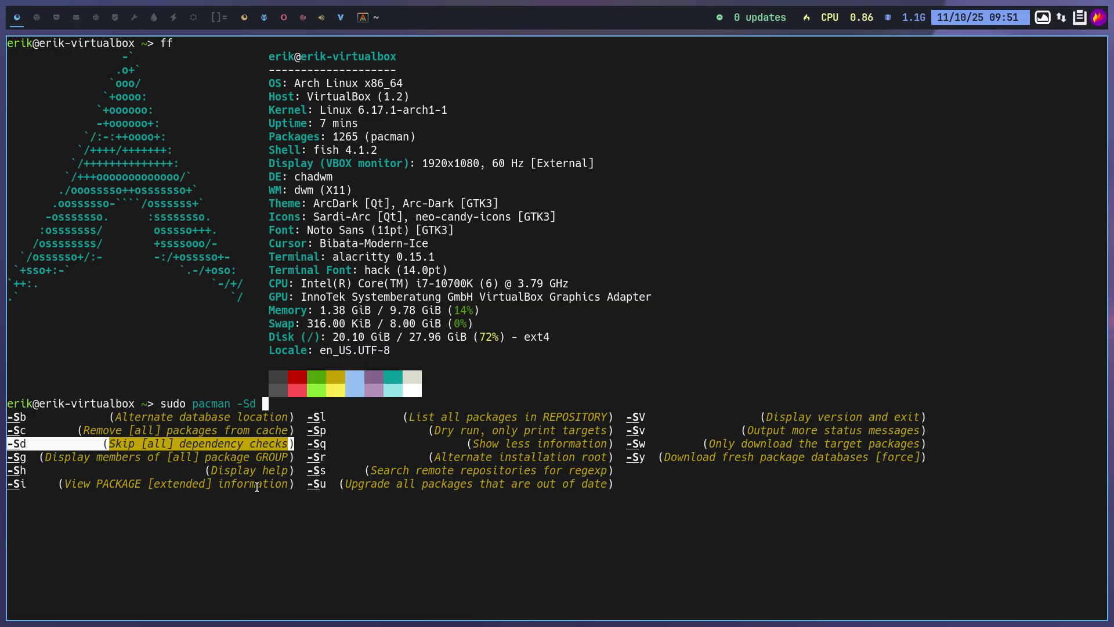
pyautogui.press('Right')
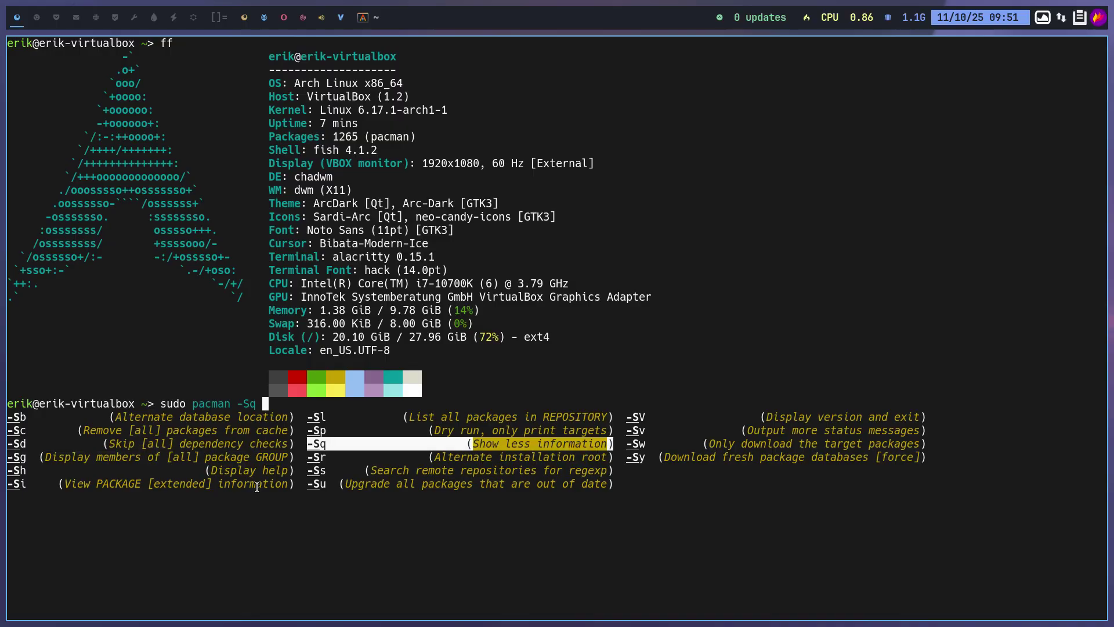
pyautogui.press('Tab')
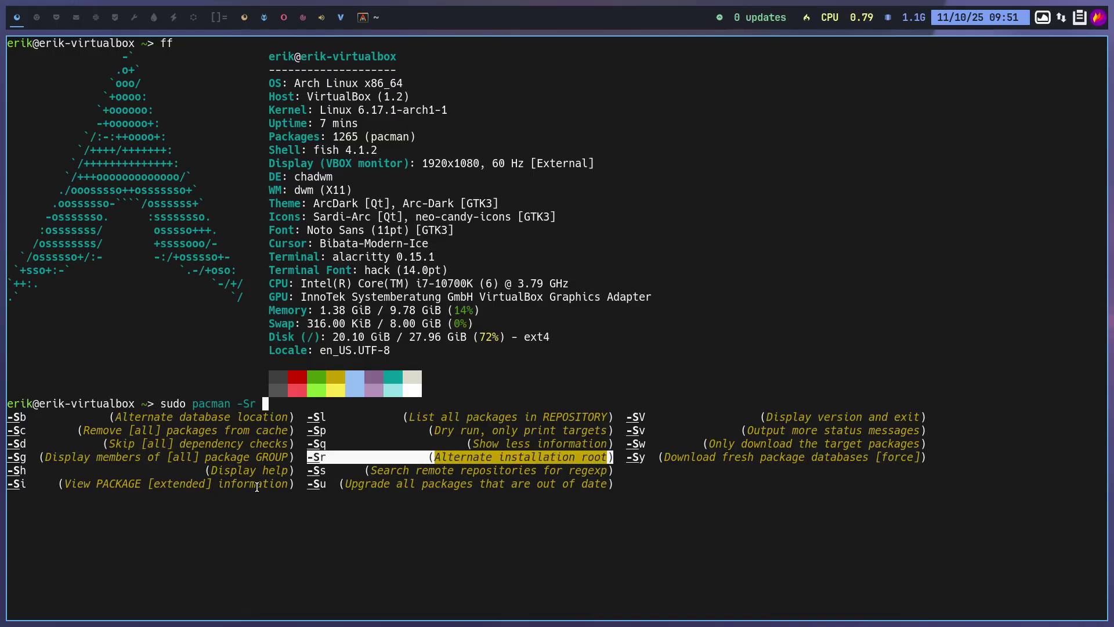
pyautogui.press('Up')
pyautogui.press('Up')
pyautogui.press('Up')
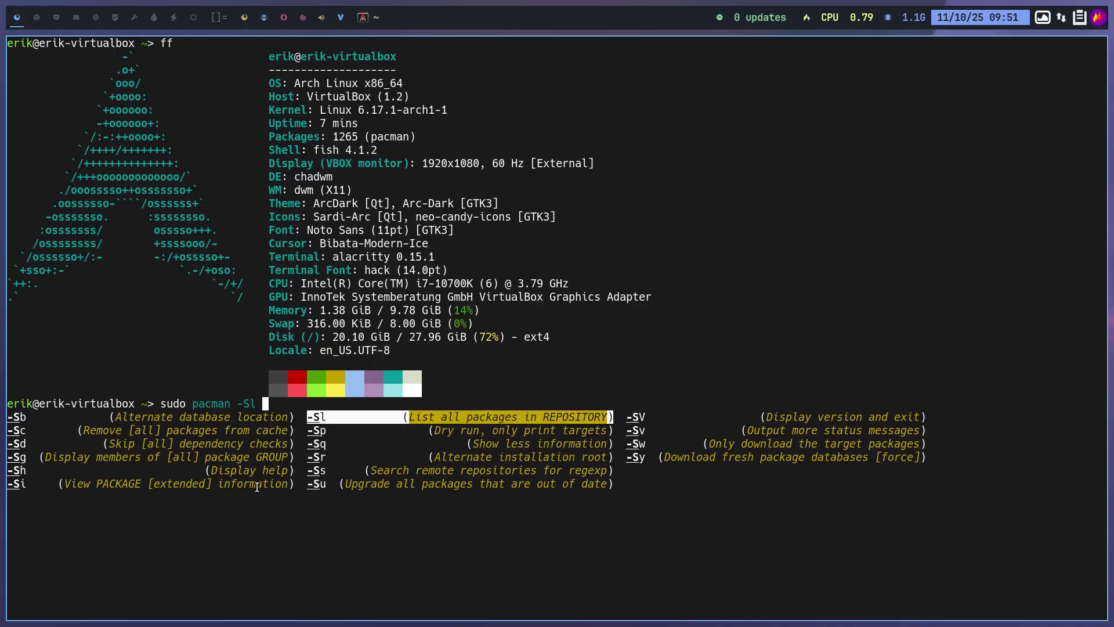
pyautogui.press('Return')
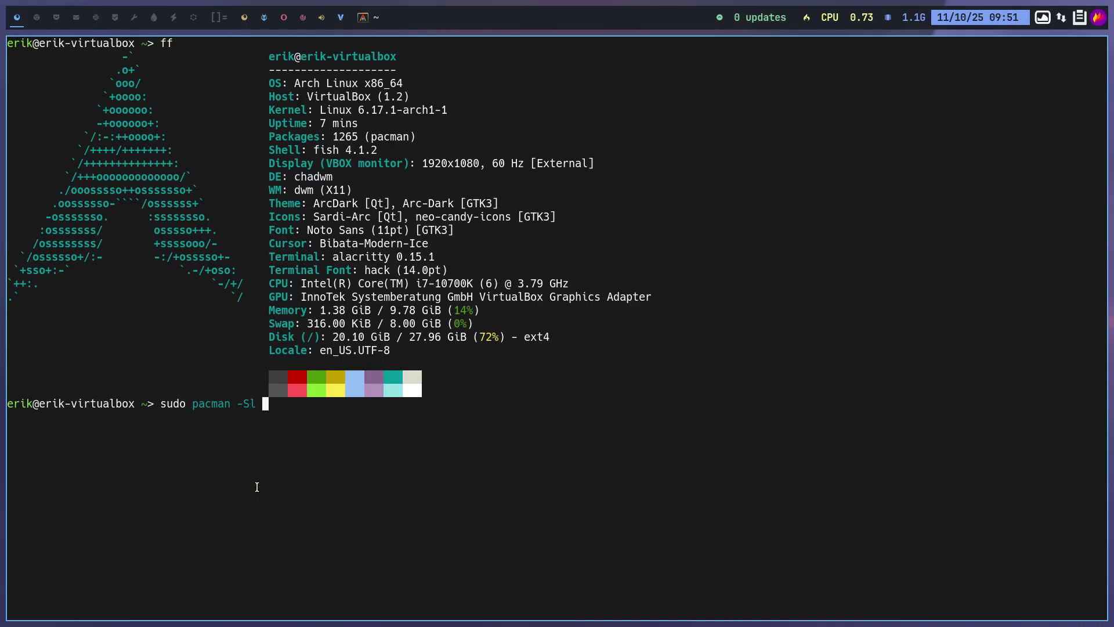
# - Complete the chaotic-aur repository name and run sudo pacman -Sl chaotic-aur
pyautogui.press('Tab')
pyautogui.press('Tab')
pyautogui.press('Tab')
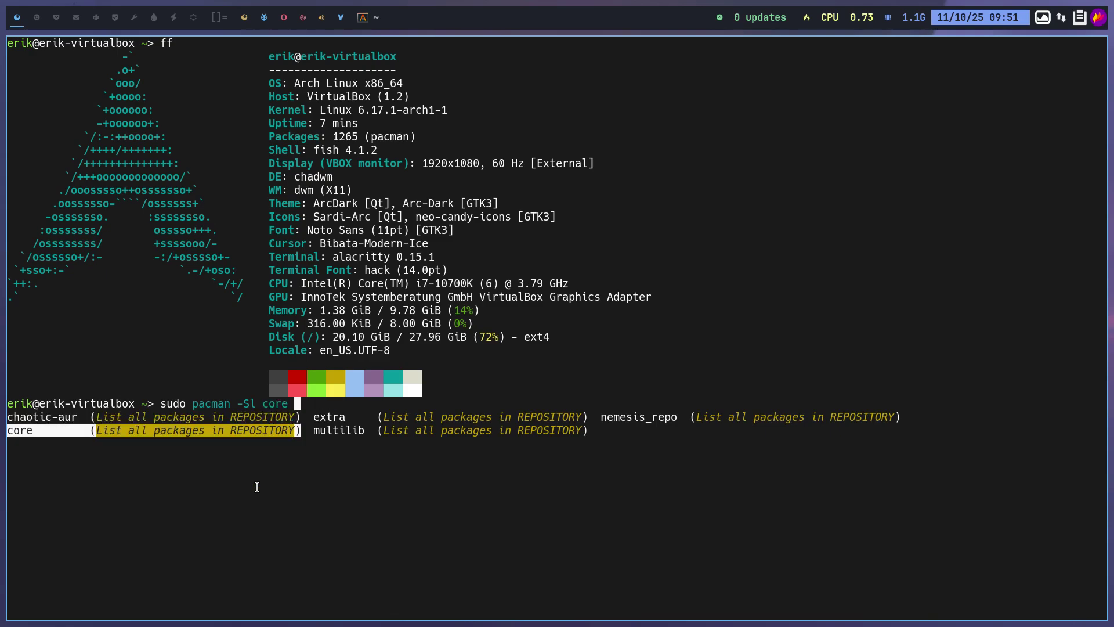
pyautogui.press('Up')
pyautogui.press('Return')
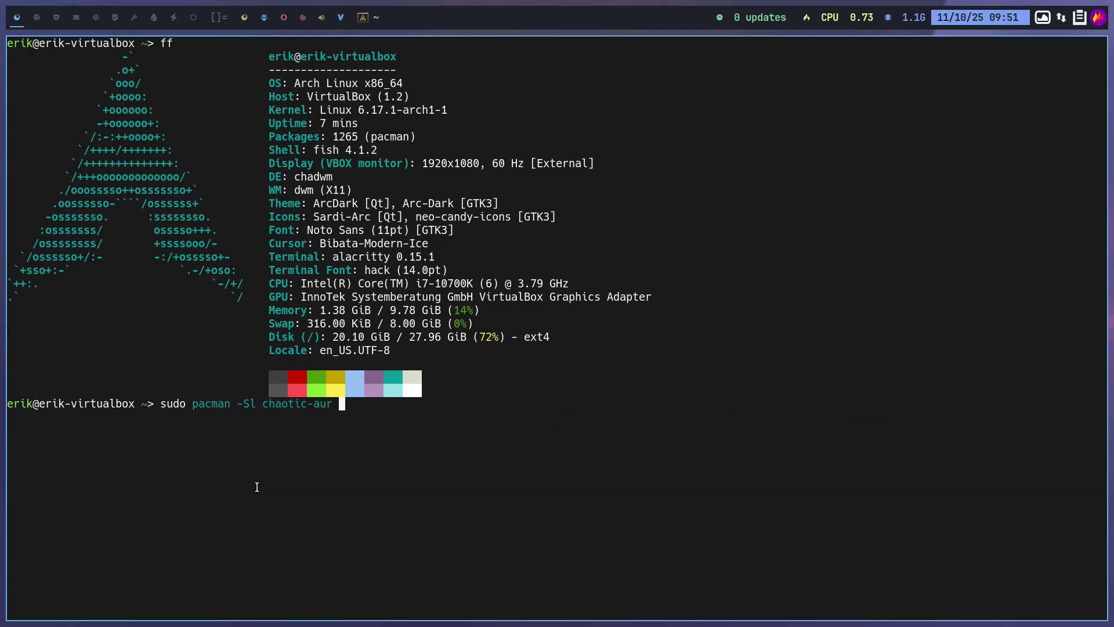
pyautogui.press('Return')
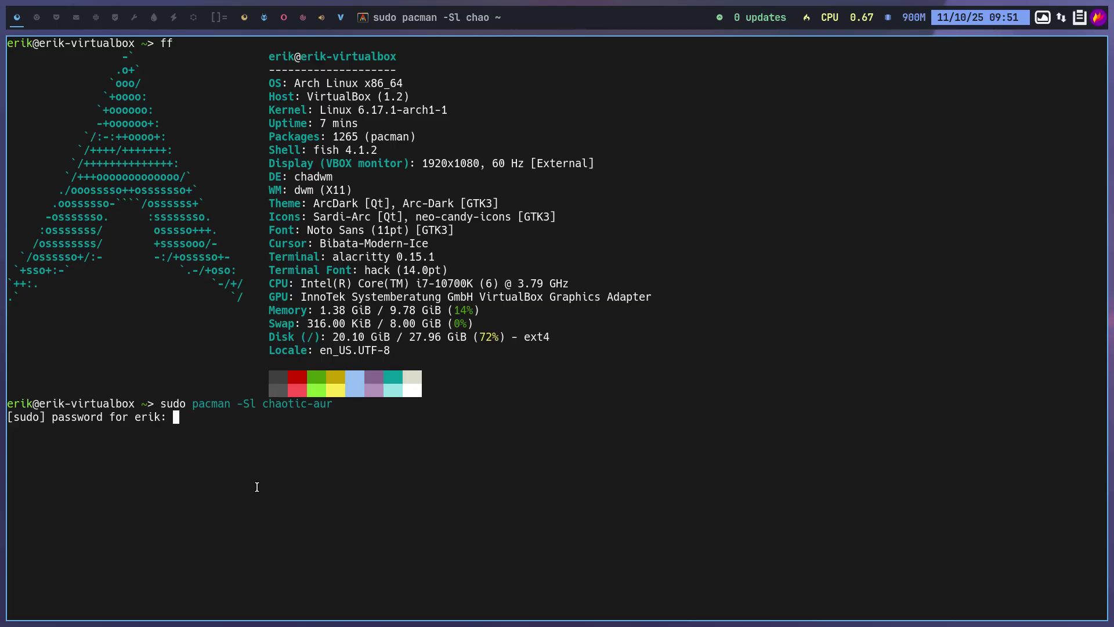
# - Enter the sudo password and scroll through the chaotic-aur list from 2bwm-git to zvm-git
pyautogui.press('Return')
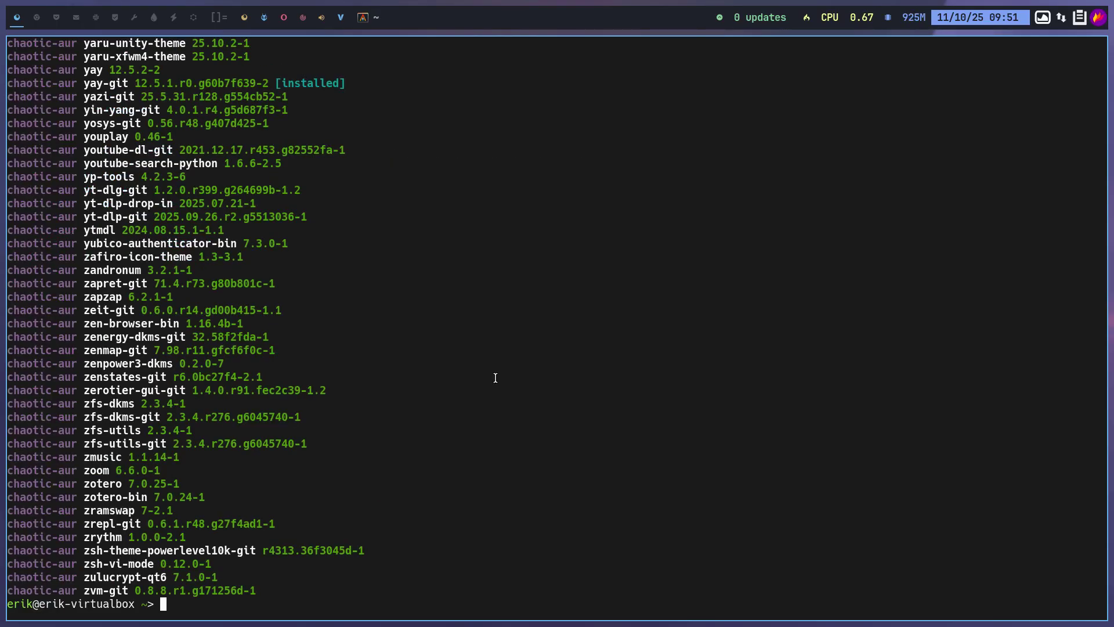
pyautogui.scroll(20, 496, 377)
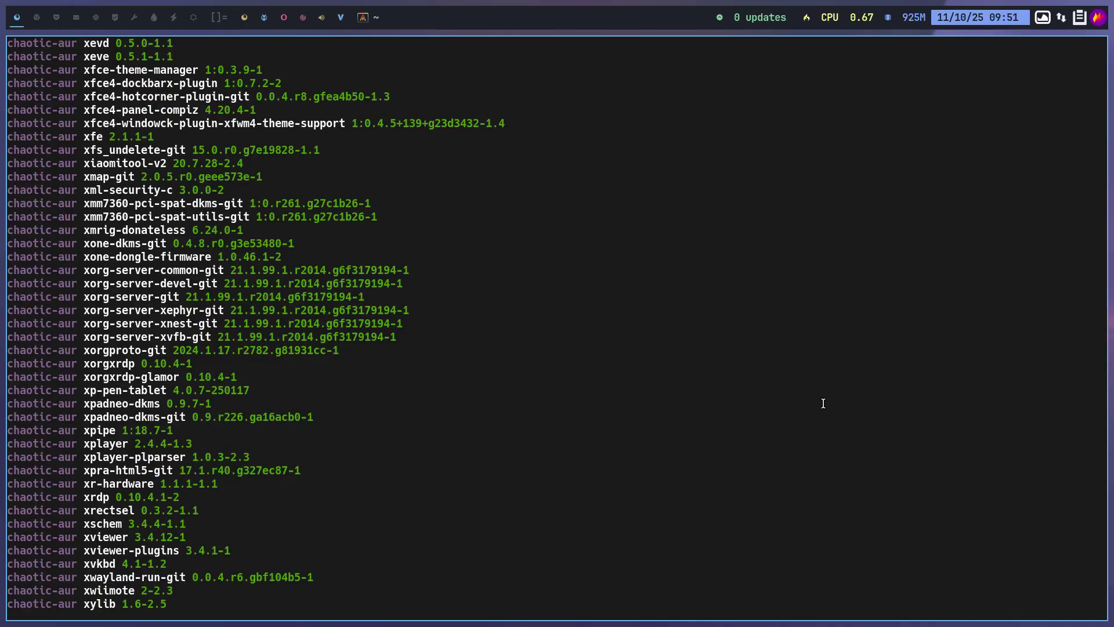
pyautogui.scroll(20, 823, 404)
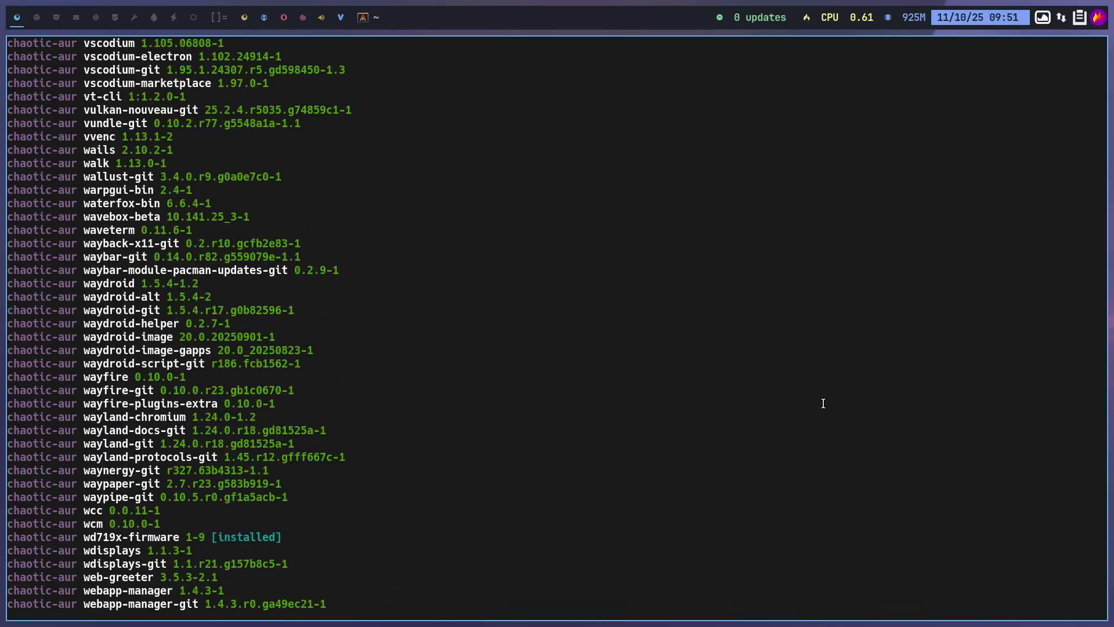
pyautogui.scroll(20, 823, 403)
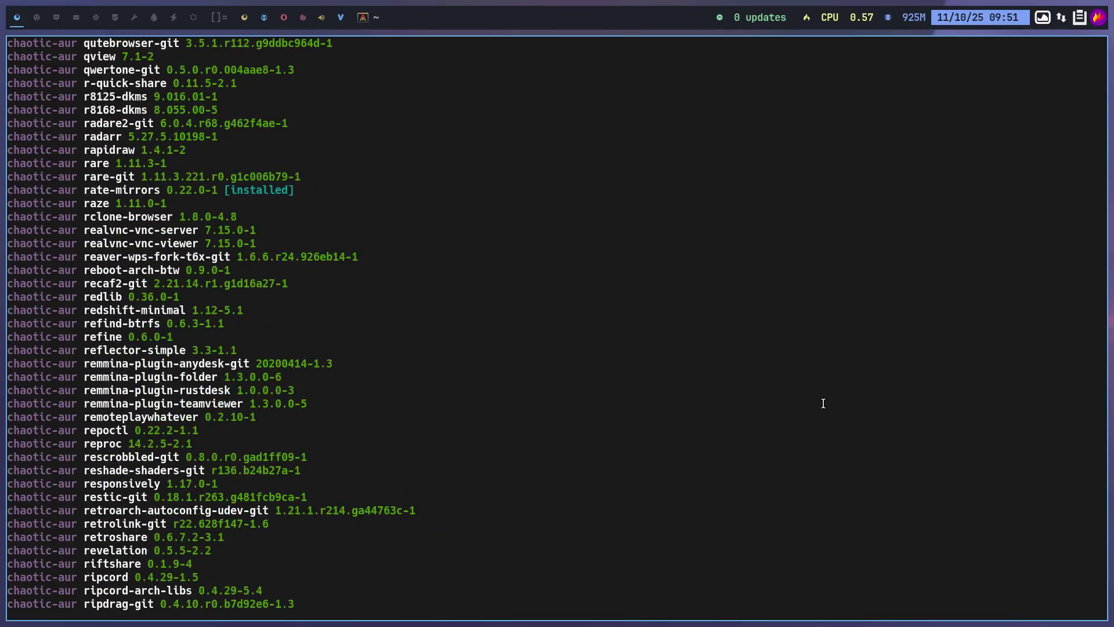
pyautogui.scroll(20, 824, 404)
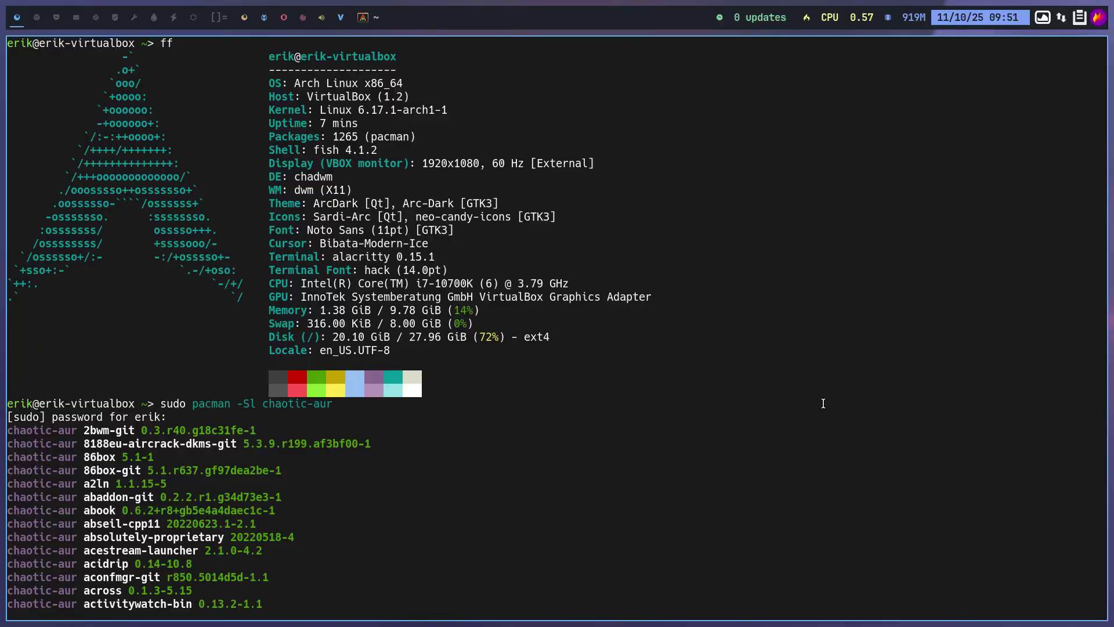
pyautogui.scroll(-20, 823, 403)
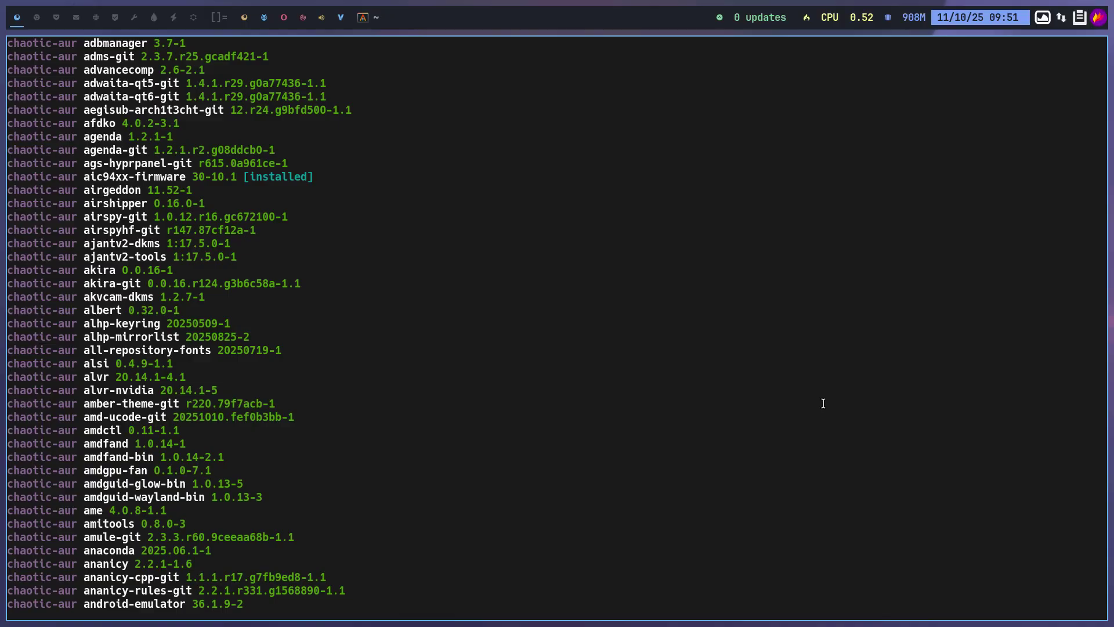
pyautogui.scroll(-20, 824, 403)
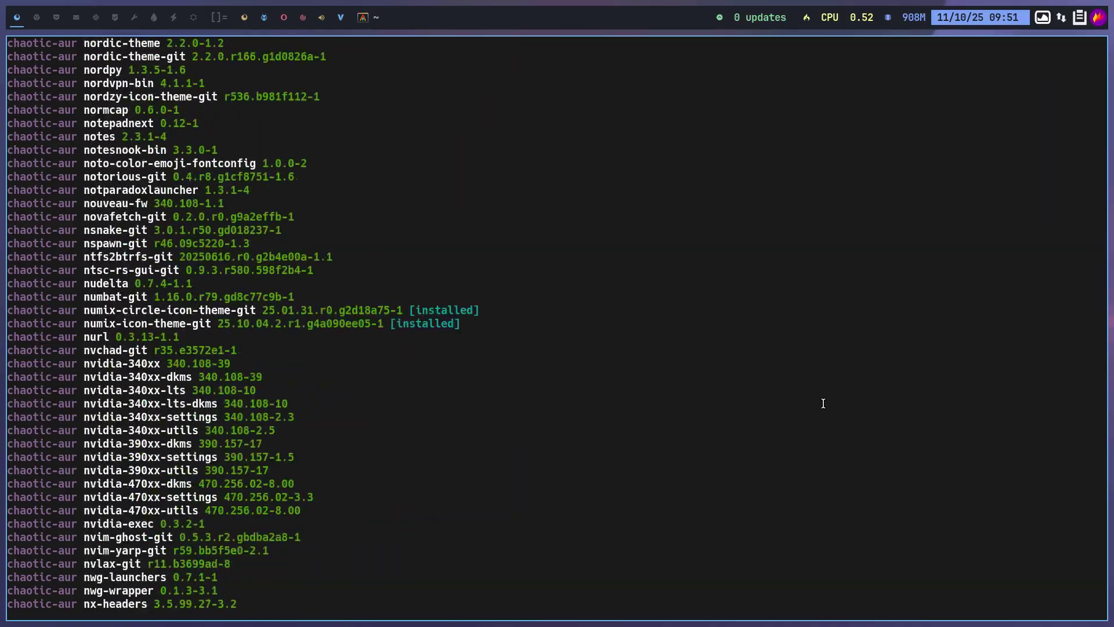
pyautogui.scroll(-20, 824, 403)
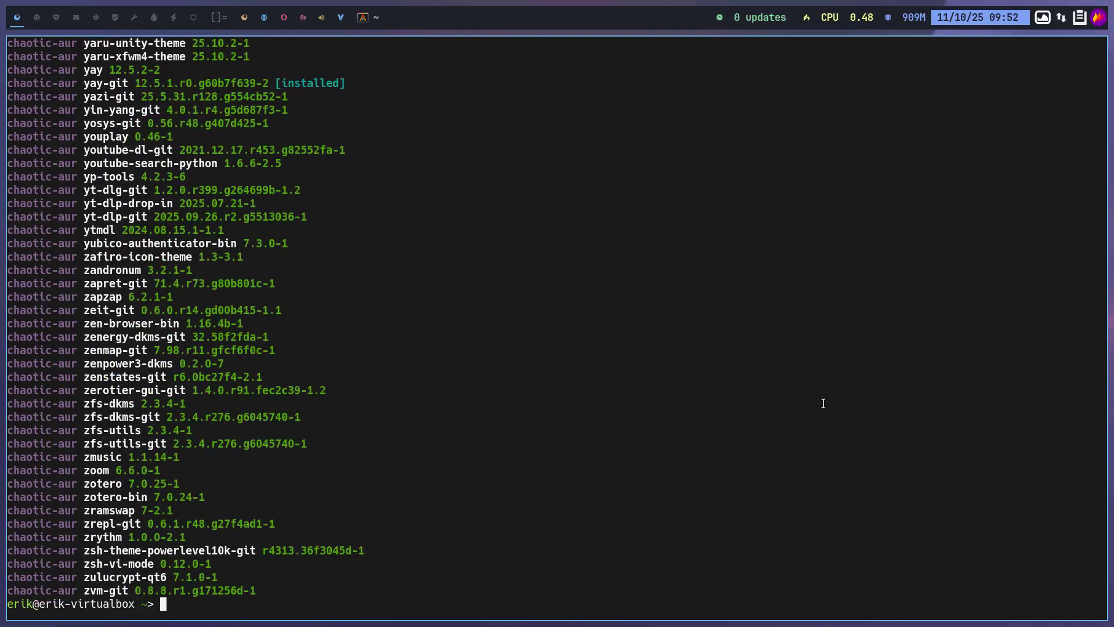
pyautogui.scroll(20, 824, 404)
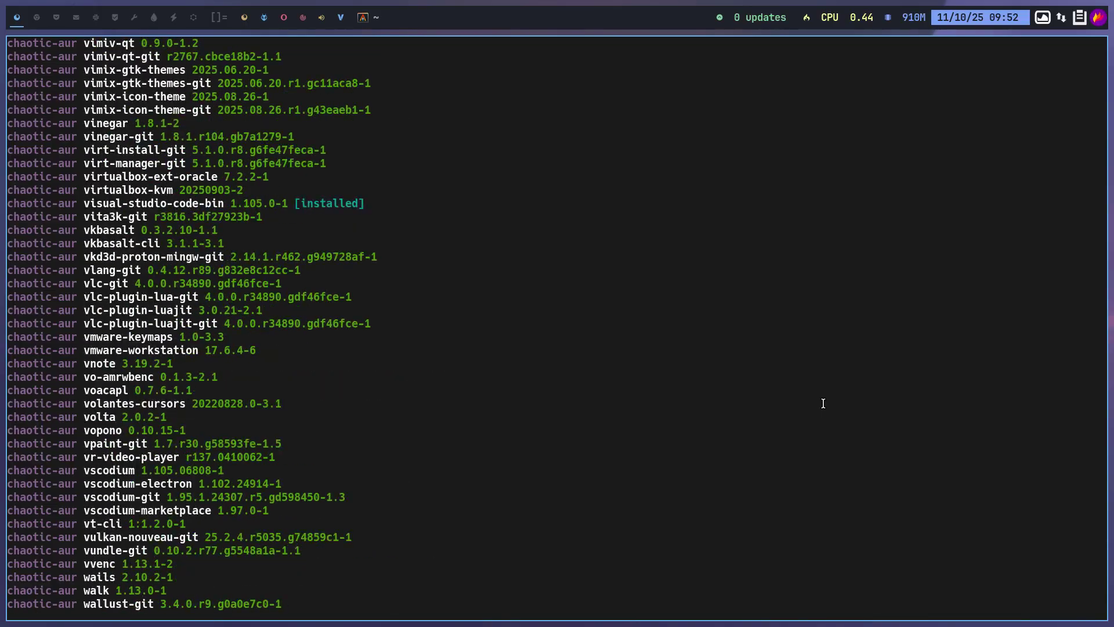
pyautogui.scroll(20, 823, 404)
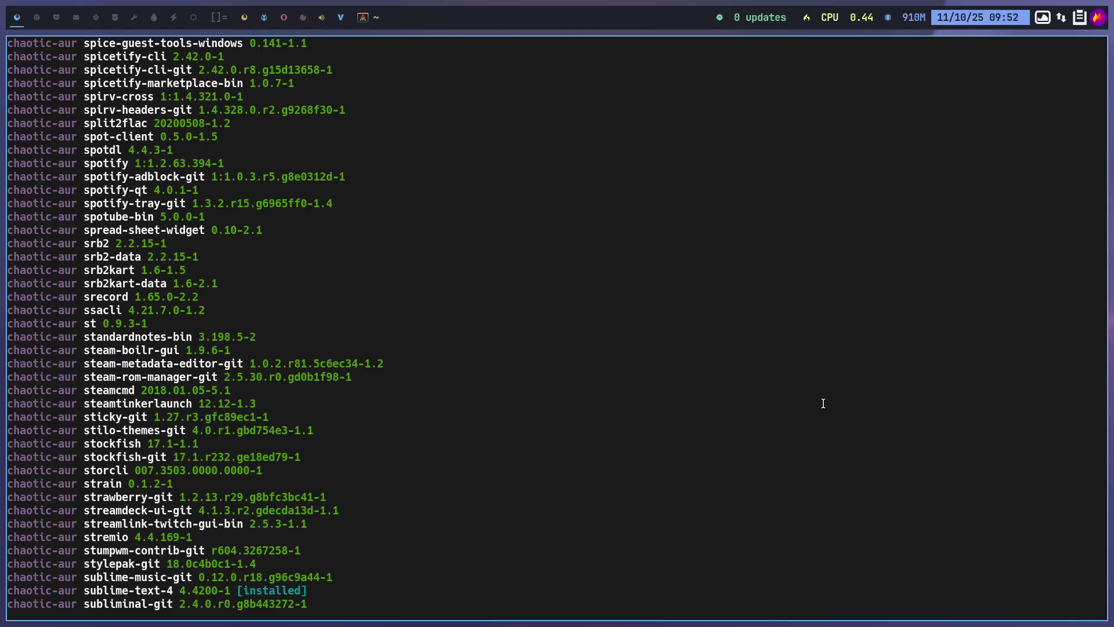
pyautogui.scroll(20, 824, 403)
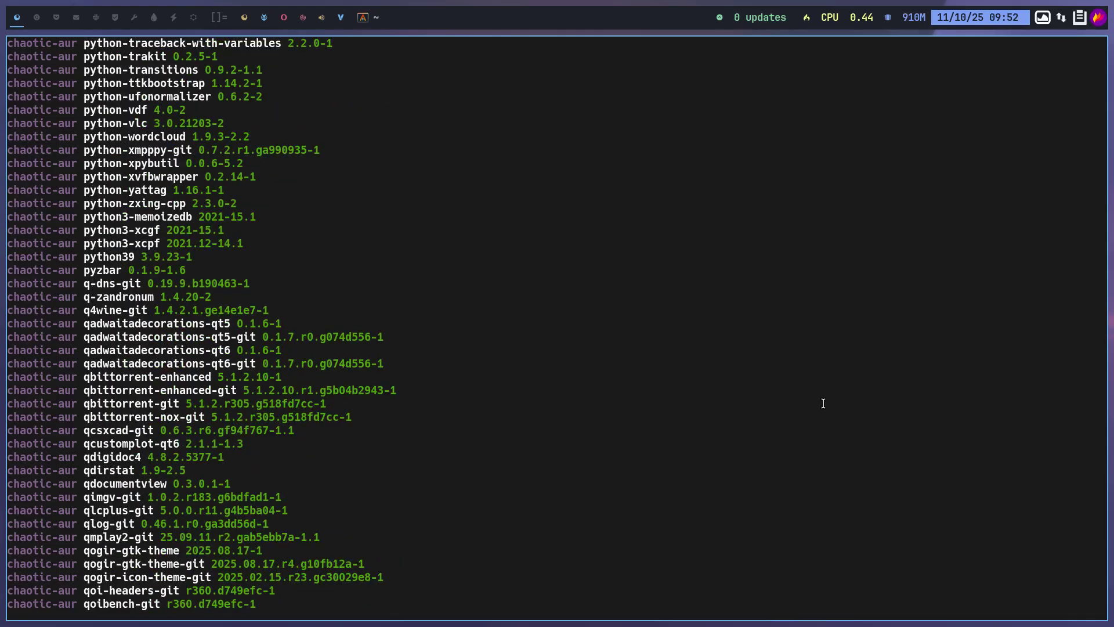
pyautogui.scroll(20, 824, 403)
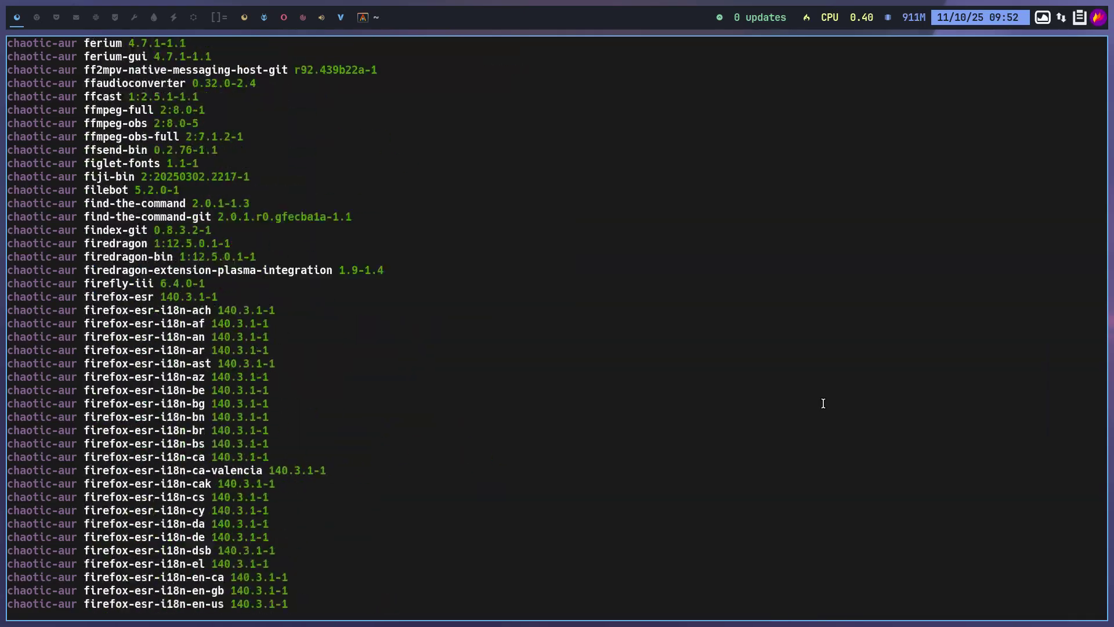
pyautogui.scroll(15, 824, 403)
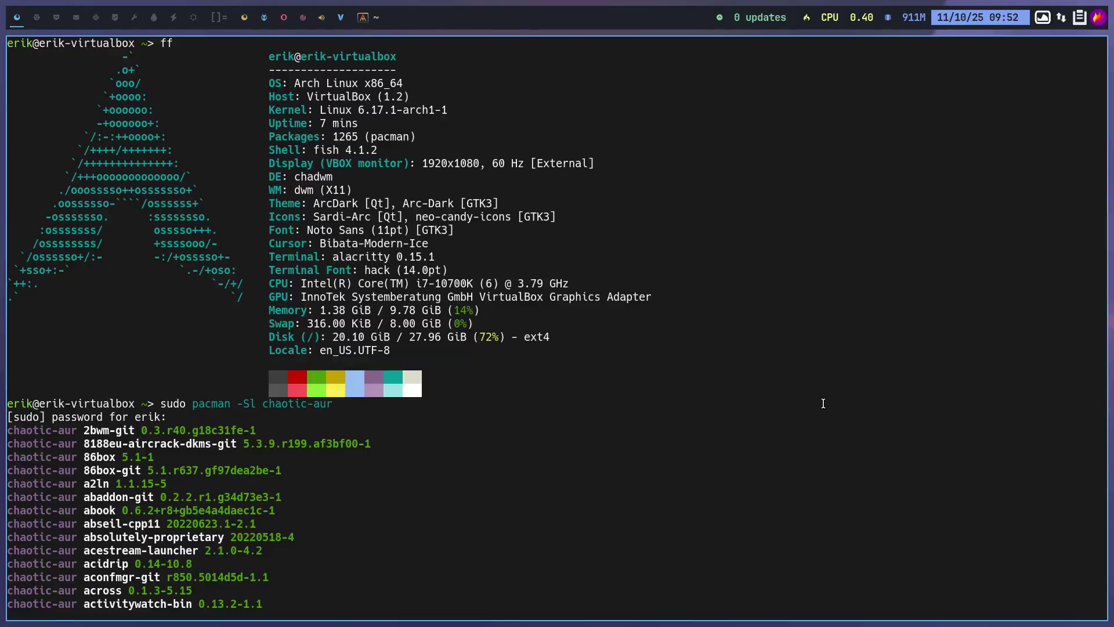
# - Open the ArchLinux Logout screen with Super+X
pyautogui.press('super+x')
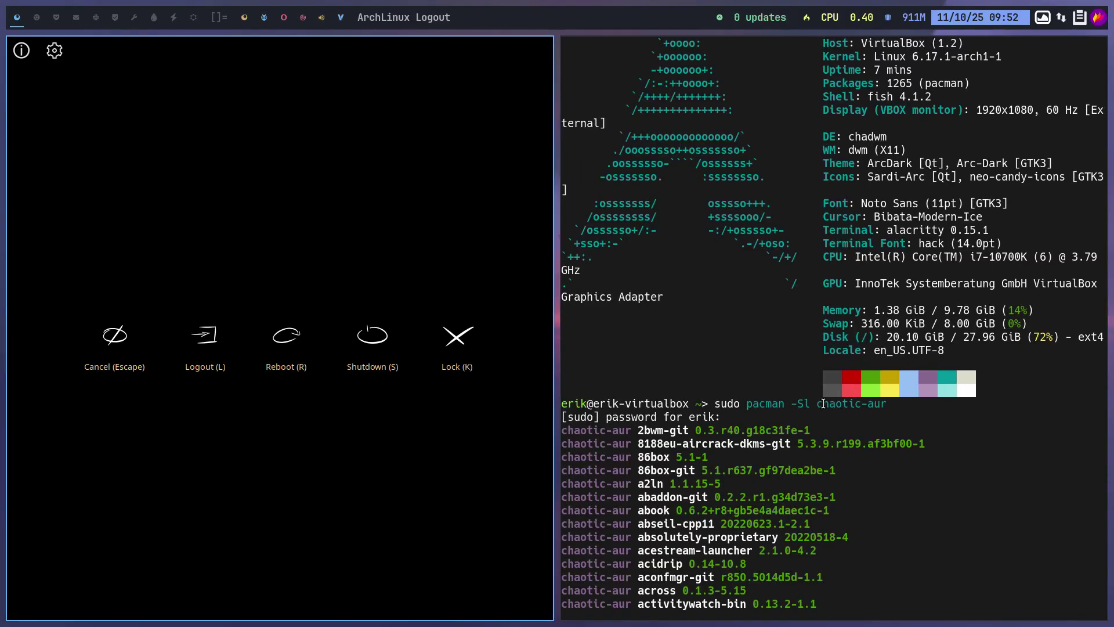